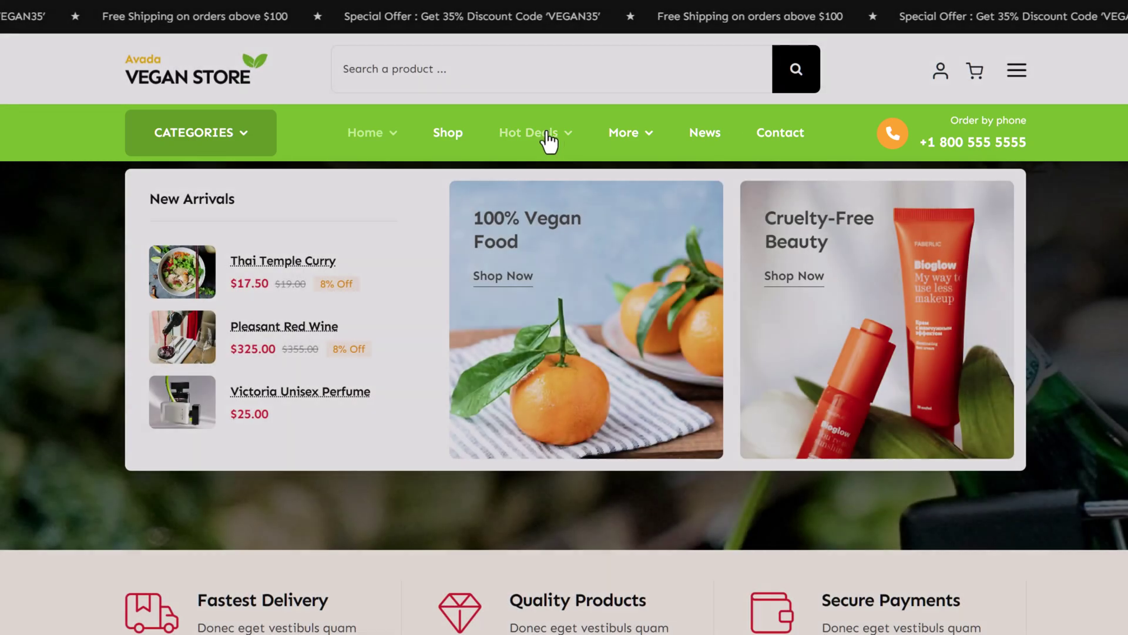
# Step: Open the Vegan Global Header and preview it at tablet, mobile, then desktop width
pyautogui.moveTo(632, 135)
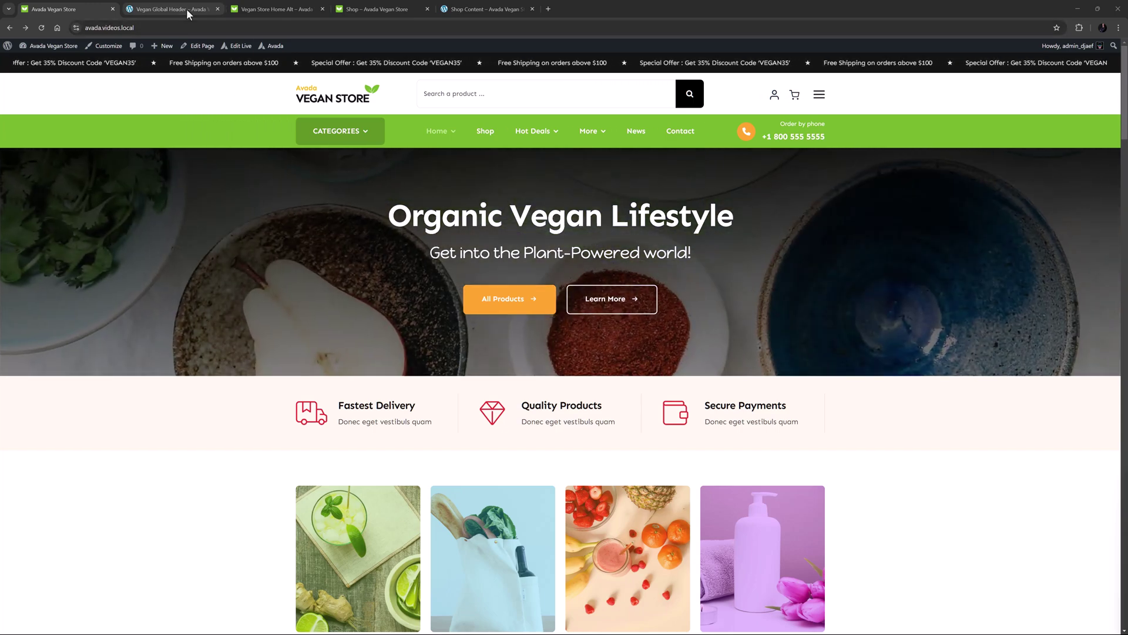
pyautogui.click(185, 9)
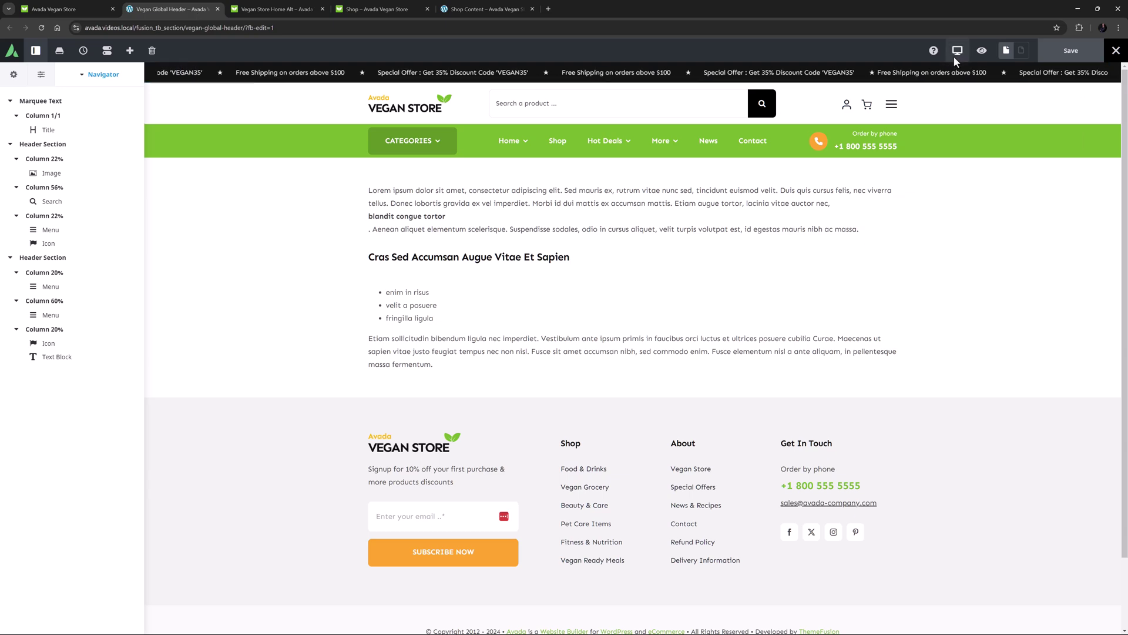
pyautogui.moveTo(957, 50)
pyautogui.click(982, 75)
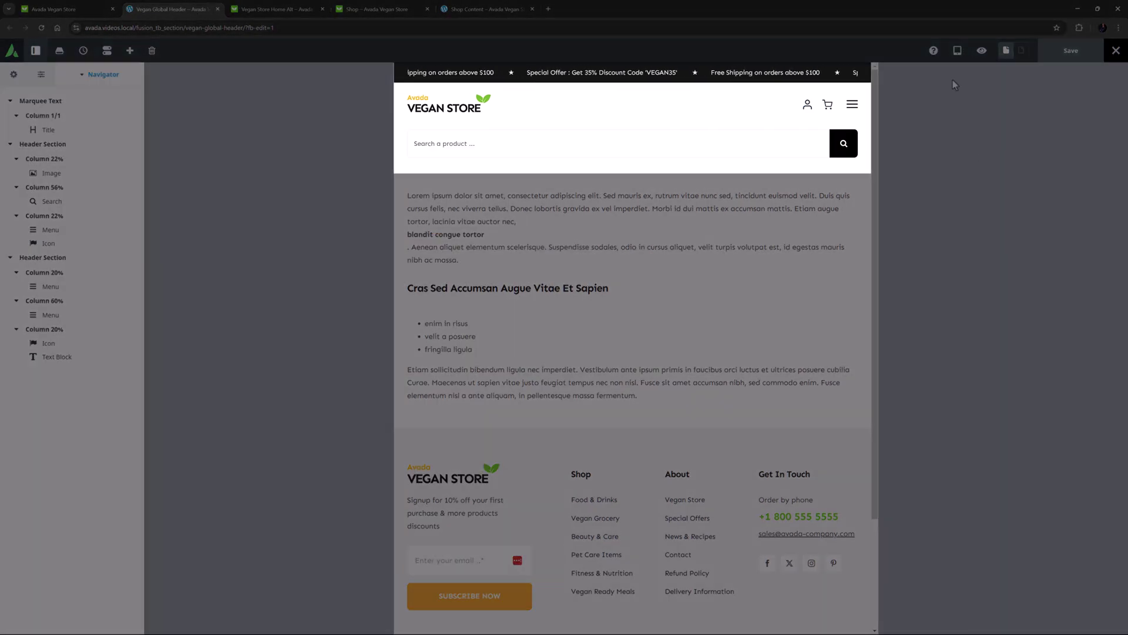
pyautogui.click(954, 47)
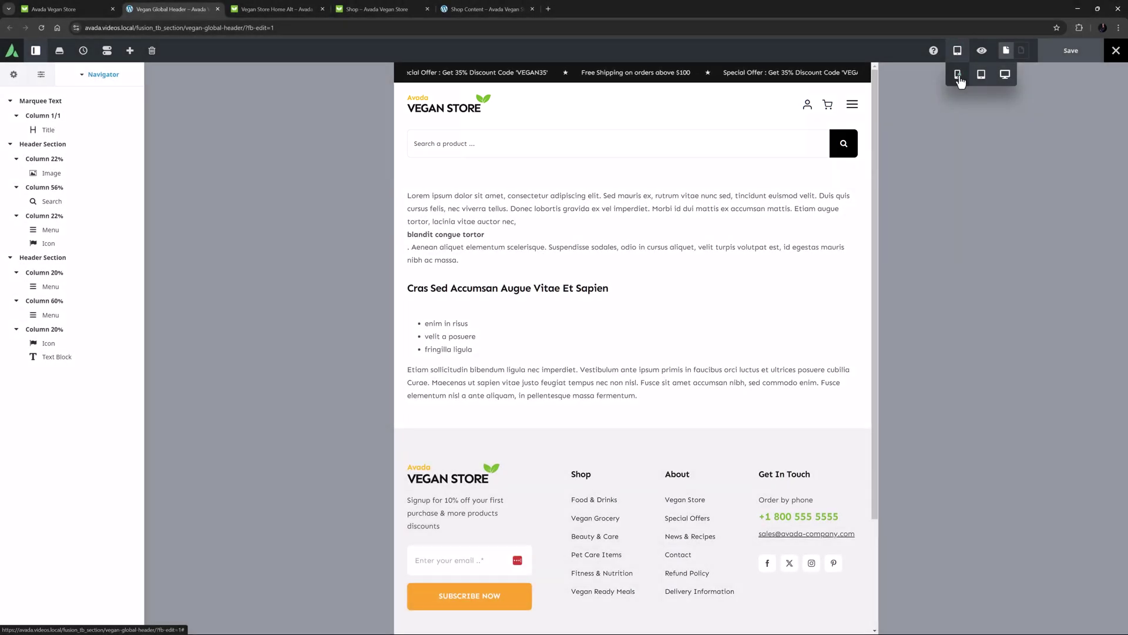
pyautogui.click(958, 75)
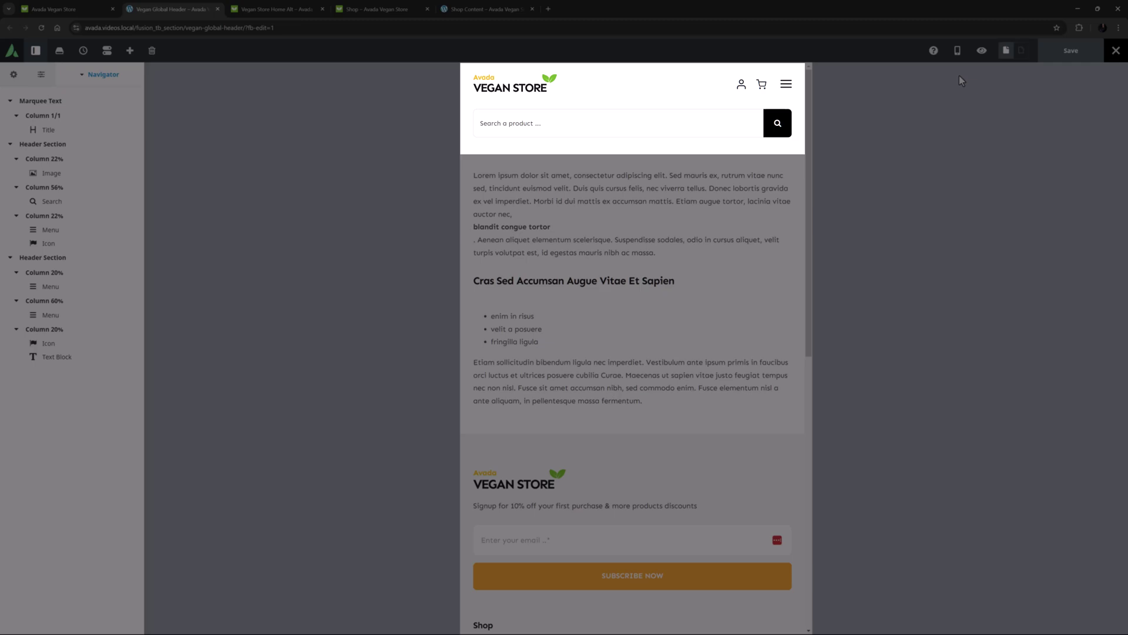
pyautogui.click(957, 51)
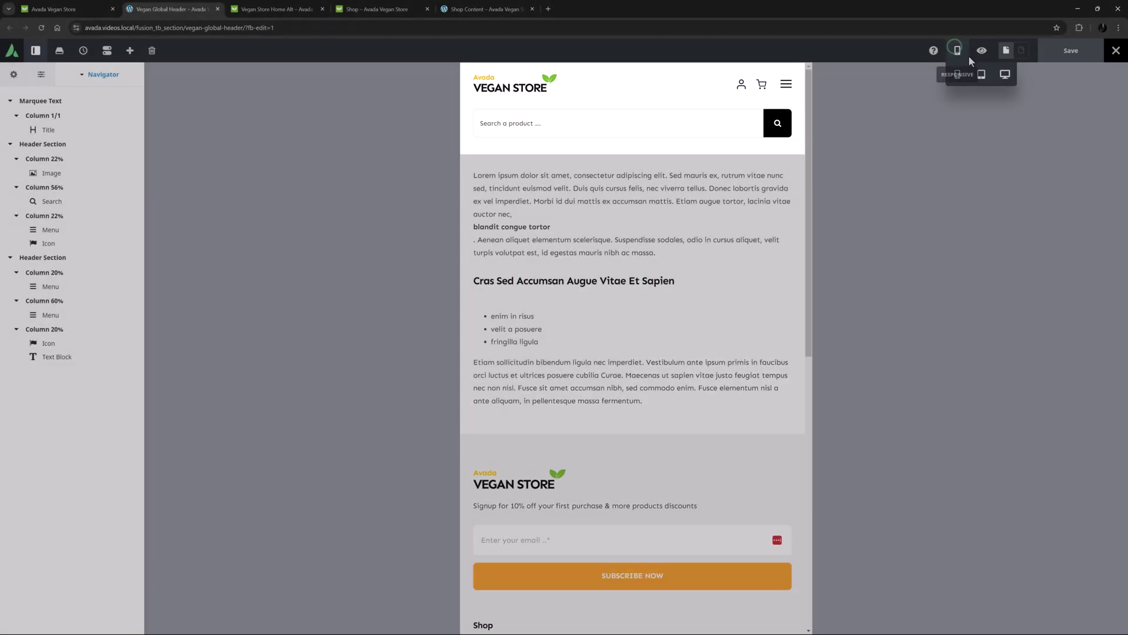
pyautogui.click(1006, 75)
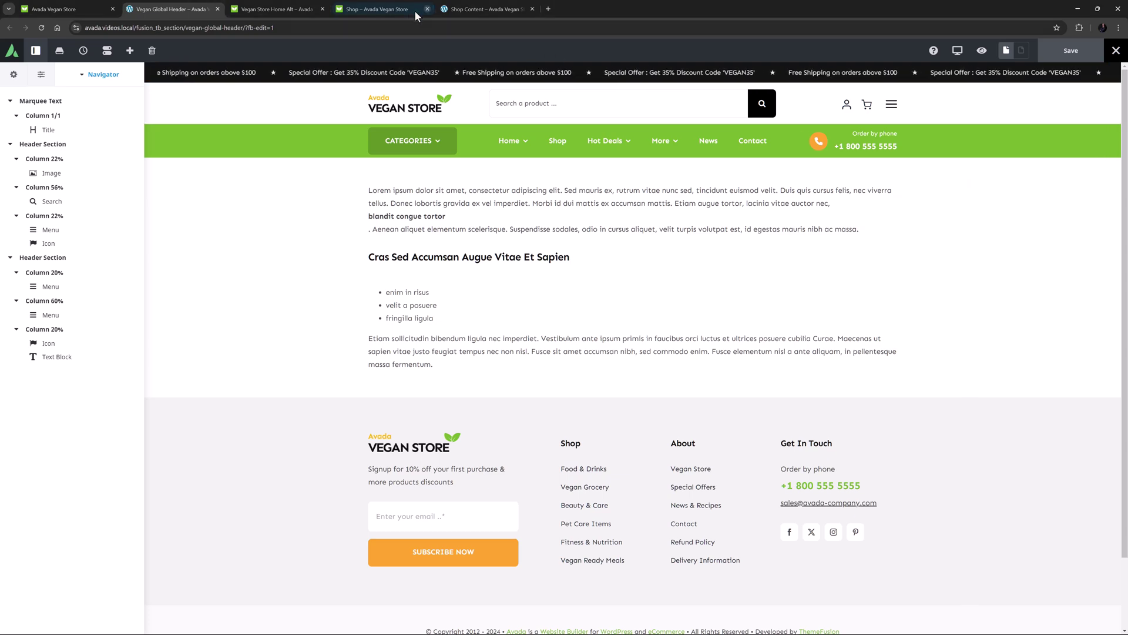
# Step: View the Vegan Store Home Alt page, then go back to the main Avada Vegan Store tab
pyautogui.click(278, 7)
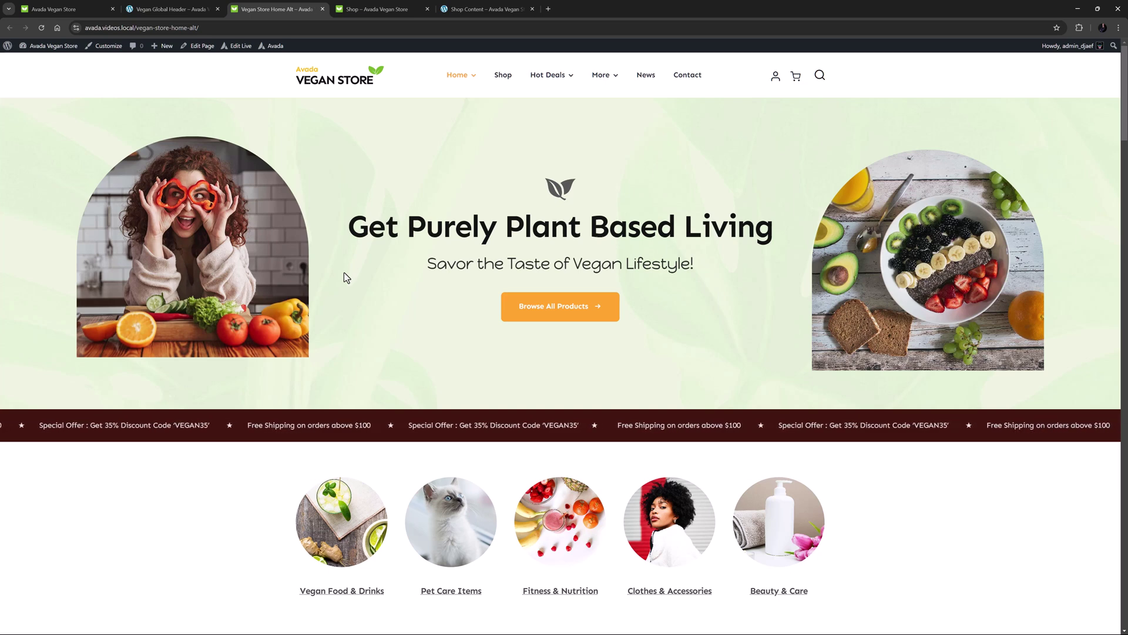
pyautogui.click(88, 9)
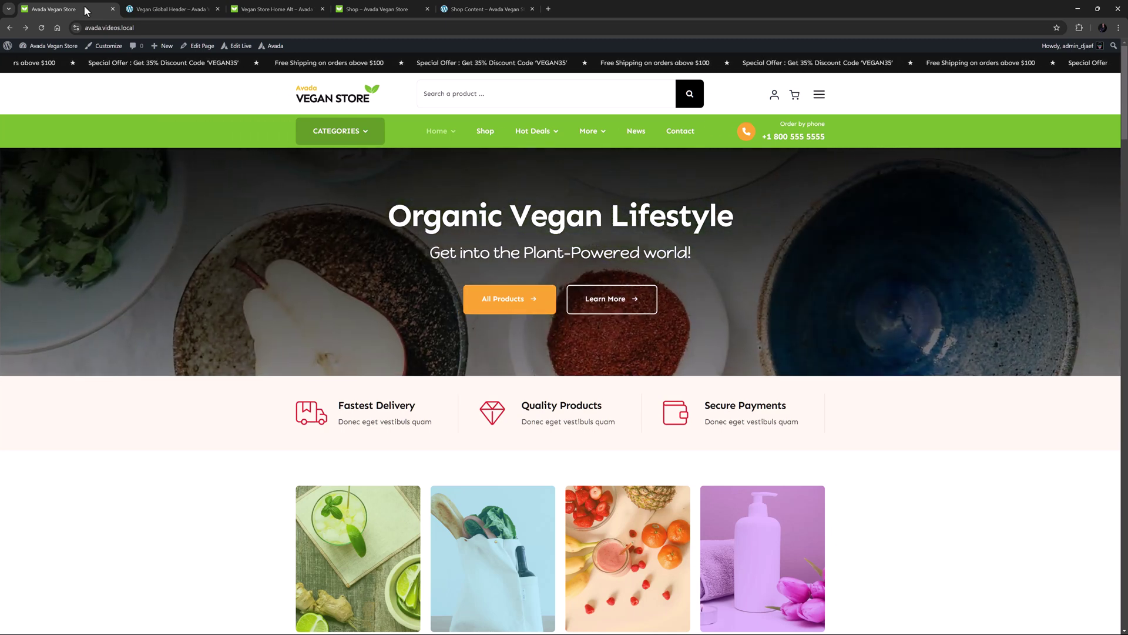
pyautogui.scroll(-5, 171, 270)
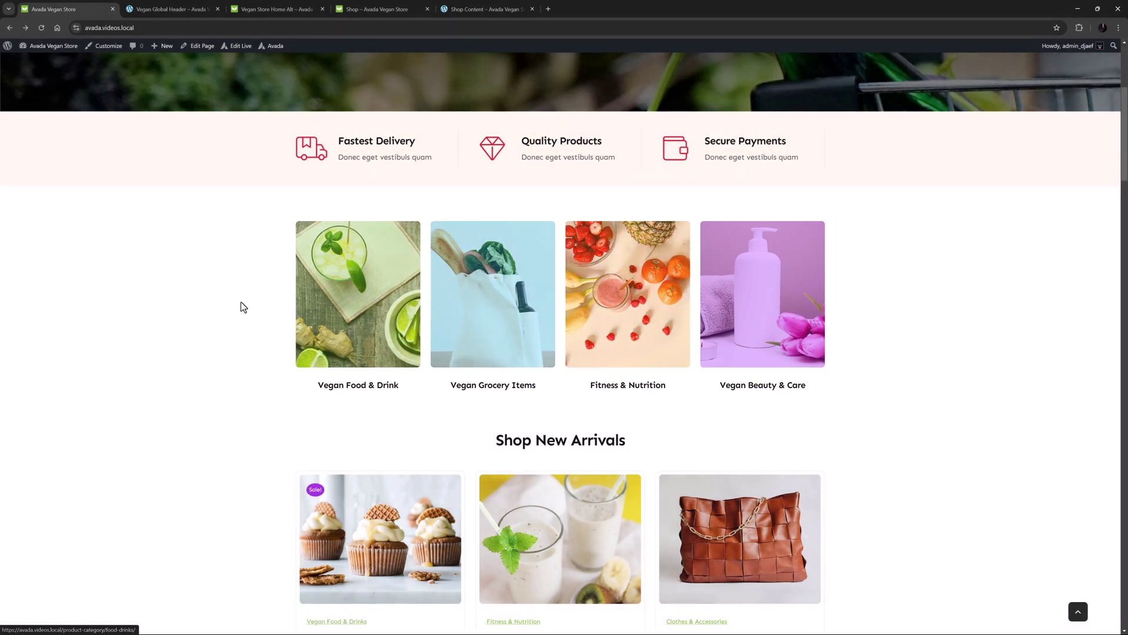
pyautogui.scroll(-3, 243, 306)
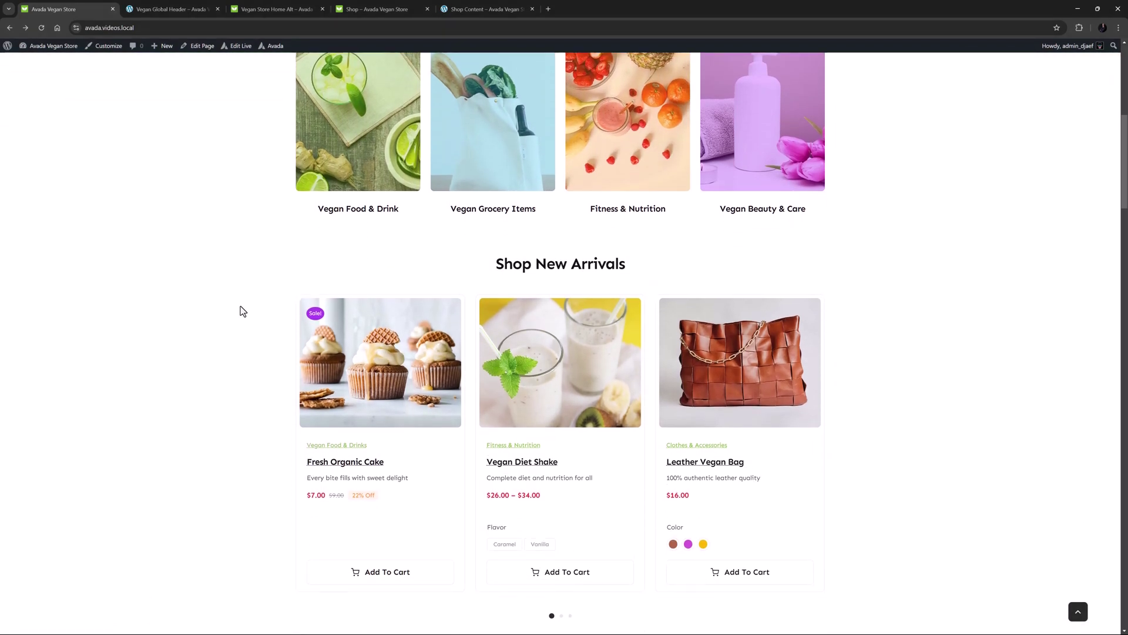
pyautogui.moveTo(240, 48)
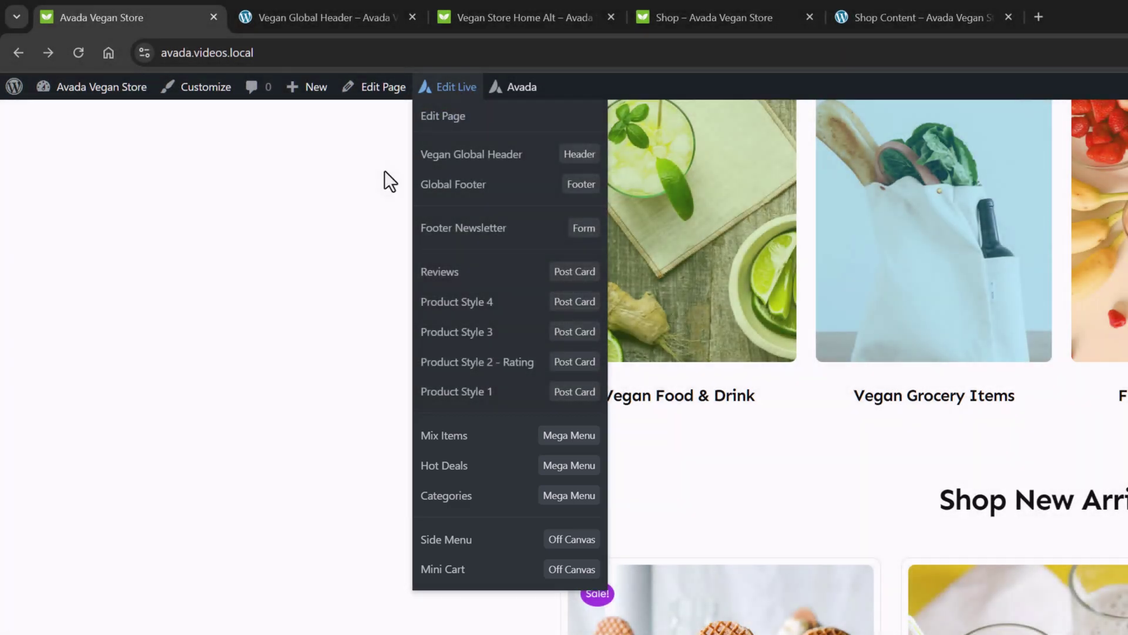
pyautogui.scroll(2, 1074, 617)
pyautogui.scroll(5, 1074, 617)
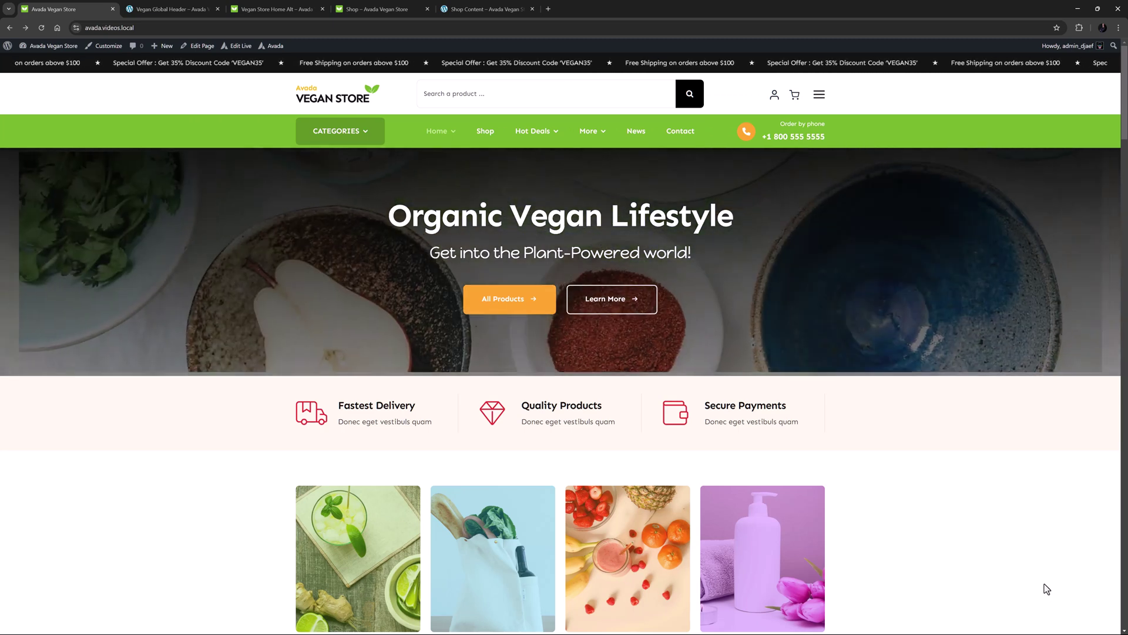
# Step: Add the $7.00 Fresh Organic Cake from Shop New Arrivals to the cart
pyautogui.moveTo(345, 137)
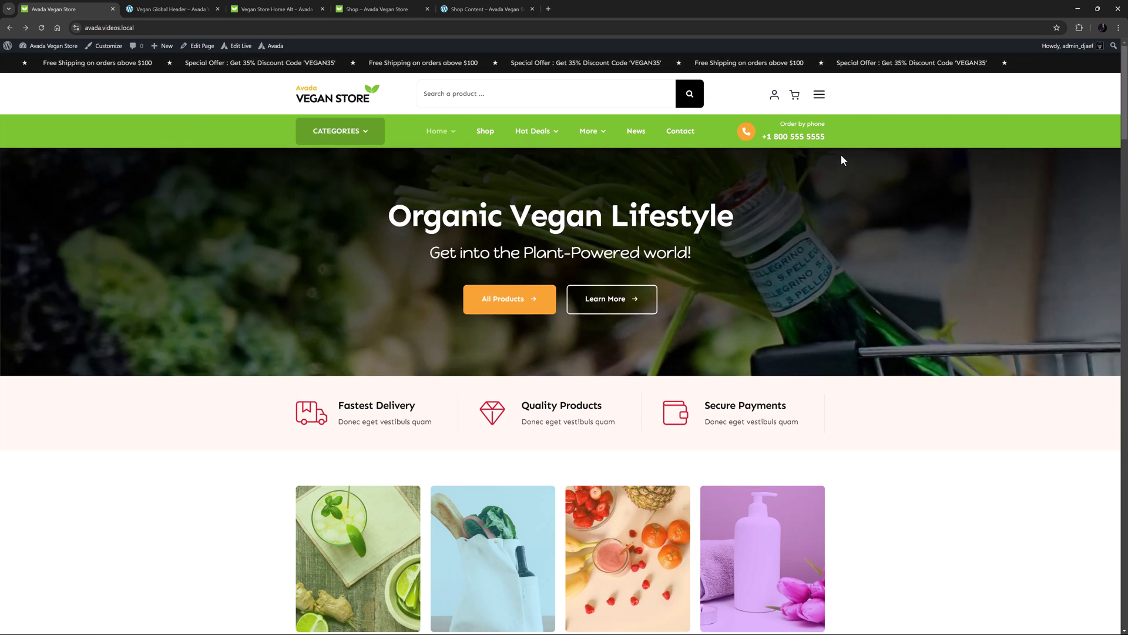
pyautogui.click(819, 98)
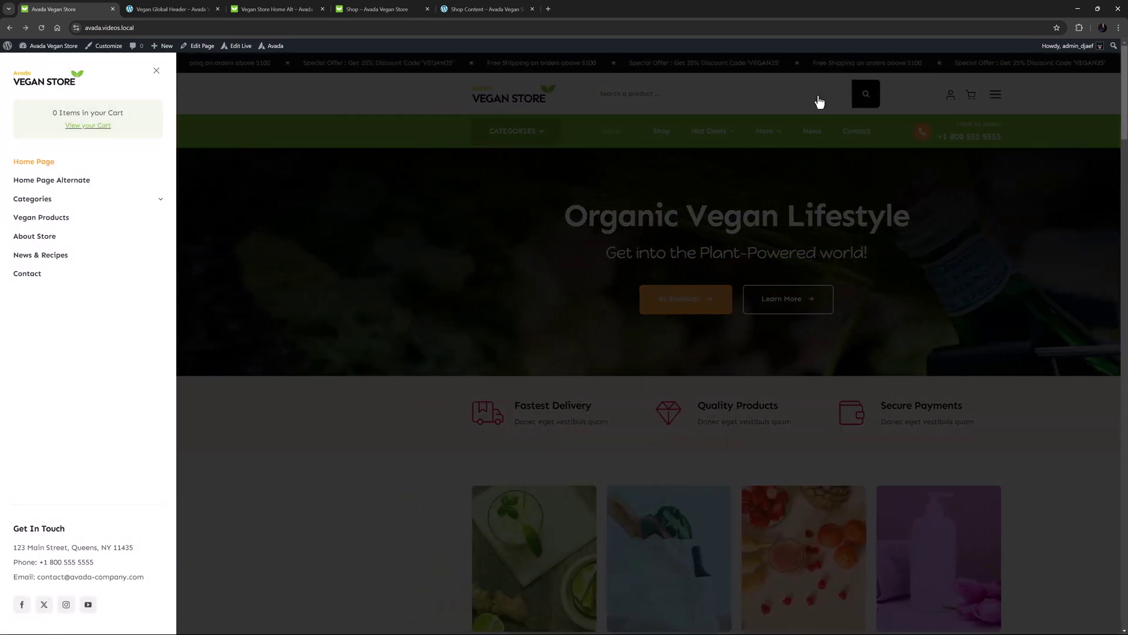
pyautogui.click(160, 71)
pyautogui.scroll(-9, 333, 252)
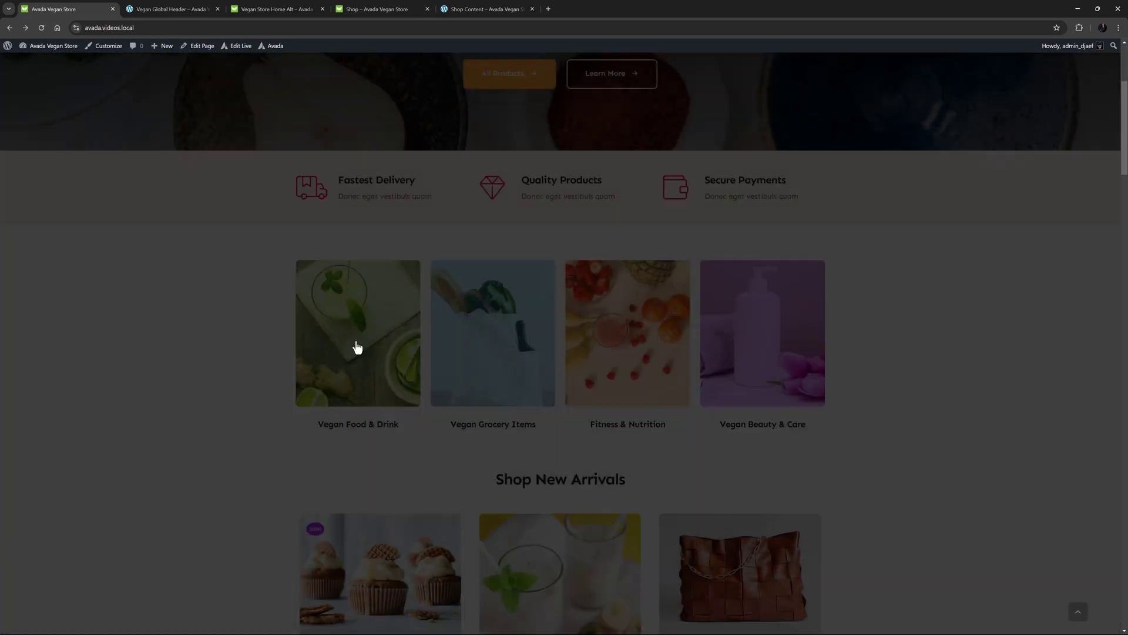
pyautogui.click(362, 492)
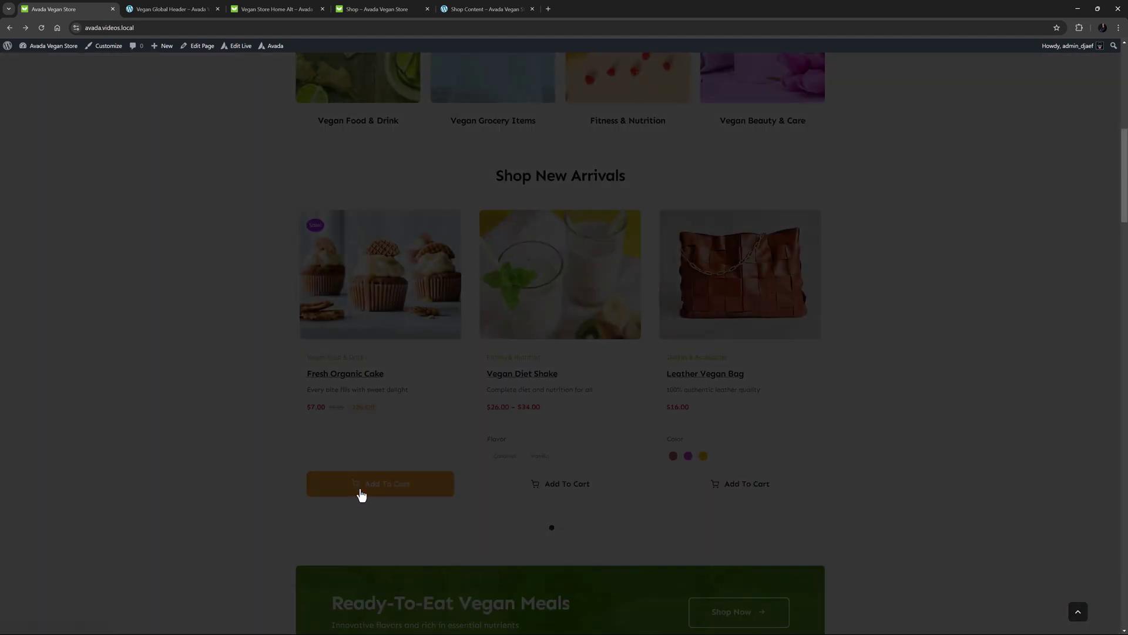
pyautogui.click(692, 505)
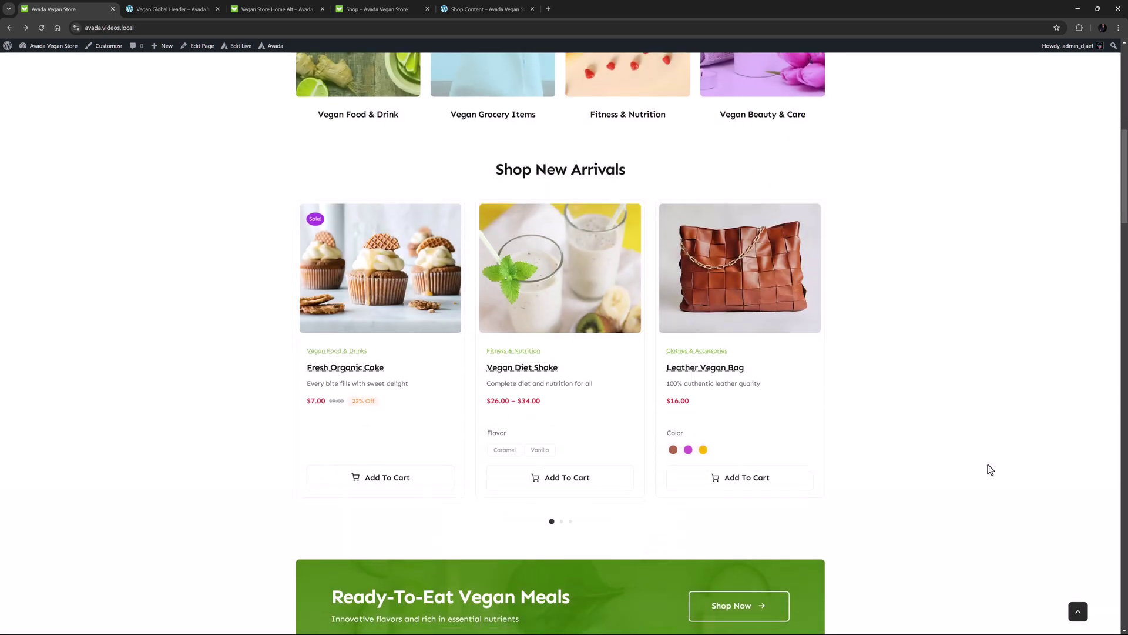
pyautogui.scroll(-5, 988, 464)
pyautogui.scroll(-3, 983, 468)
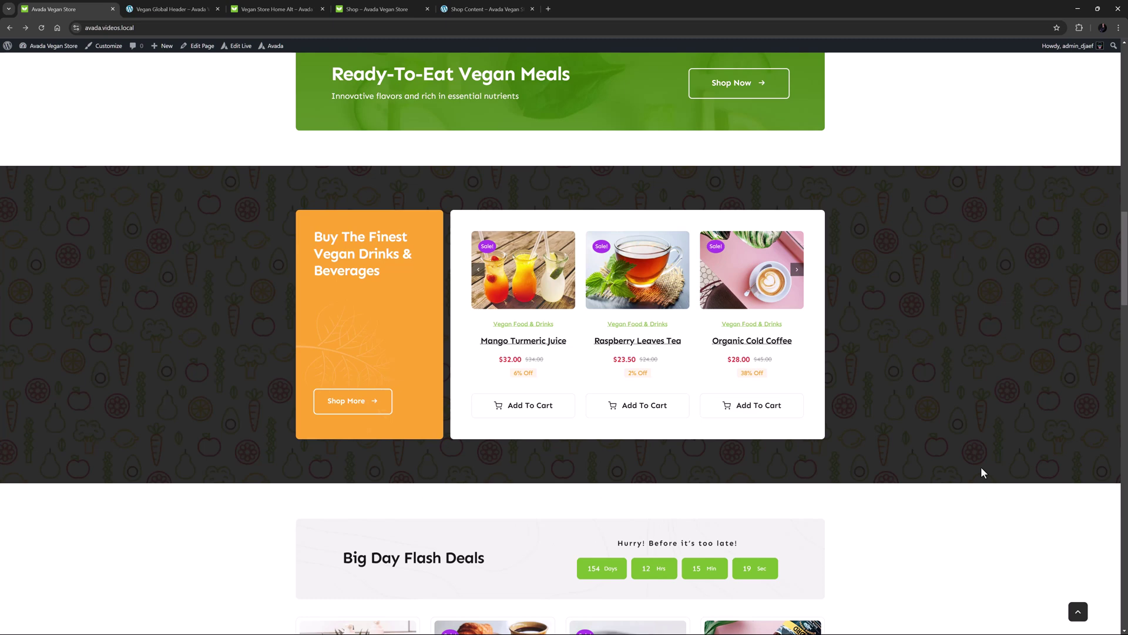
pyautogui.scroll(-1, 981, 468)
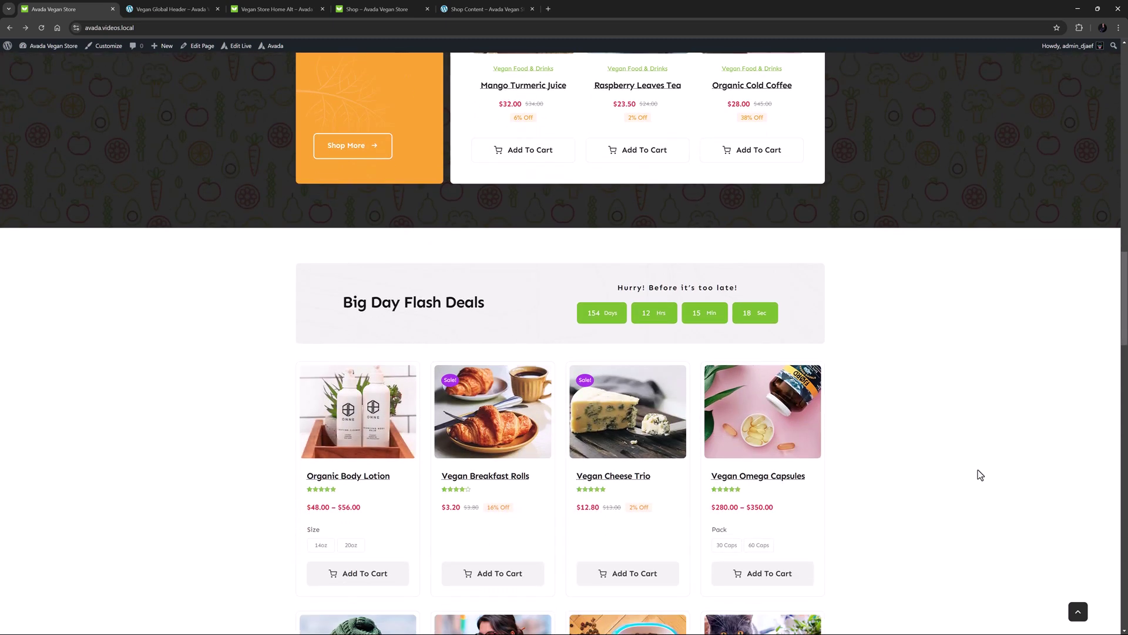
pyautogui.scroll(-2, 980, 475)
pyautogui.scroll(-10, 977, 475)
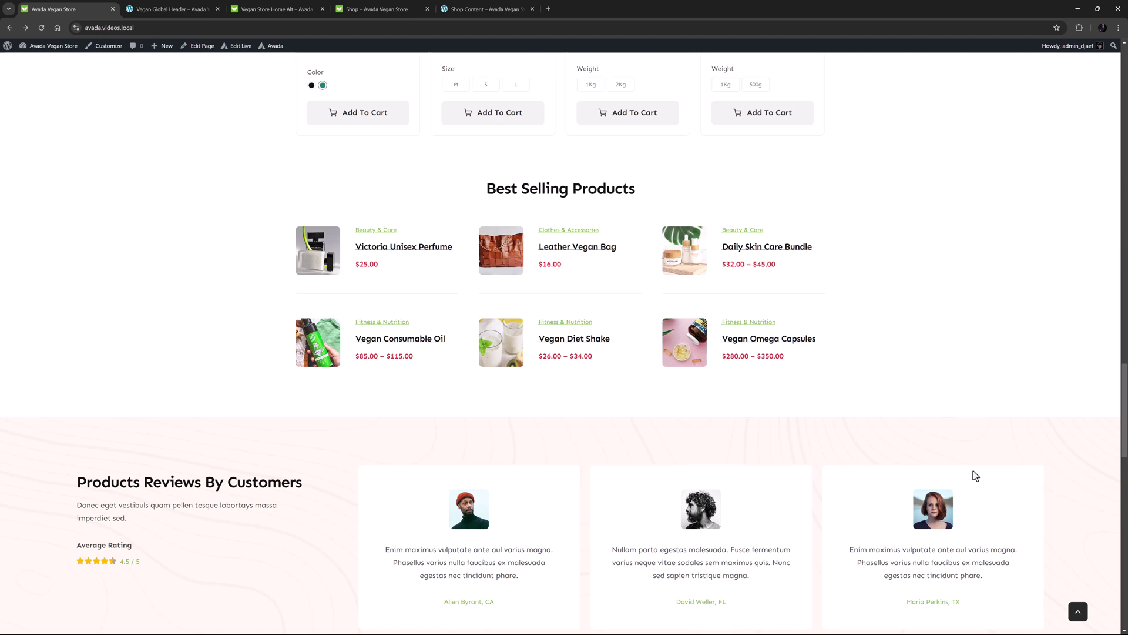
pyautogui.scroll(-4, 975, 475)
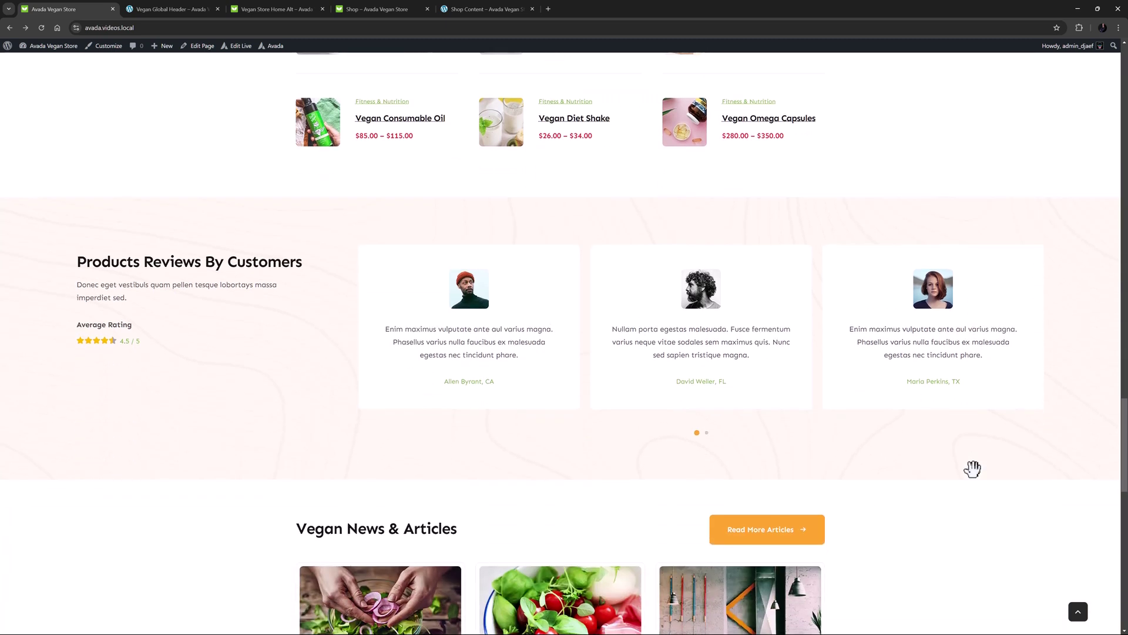
pyautogui.scroll(-5, 975, 473)
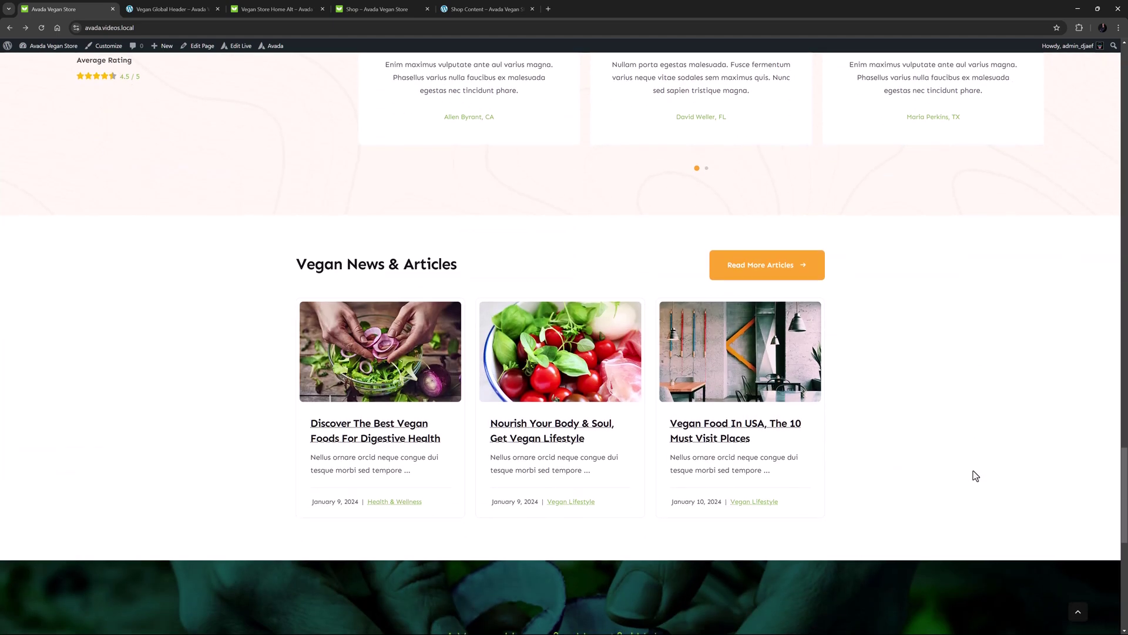
pyautogui.scroll(-6, 975, 475)
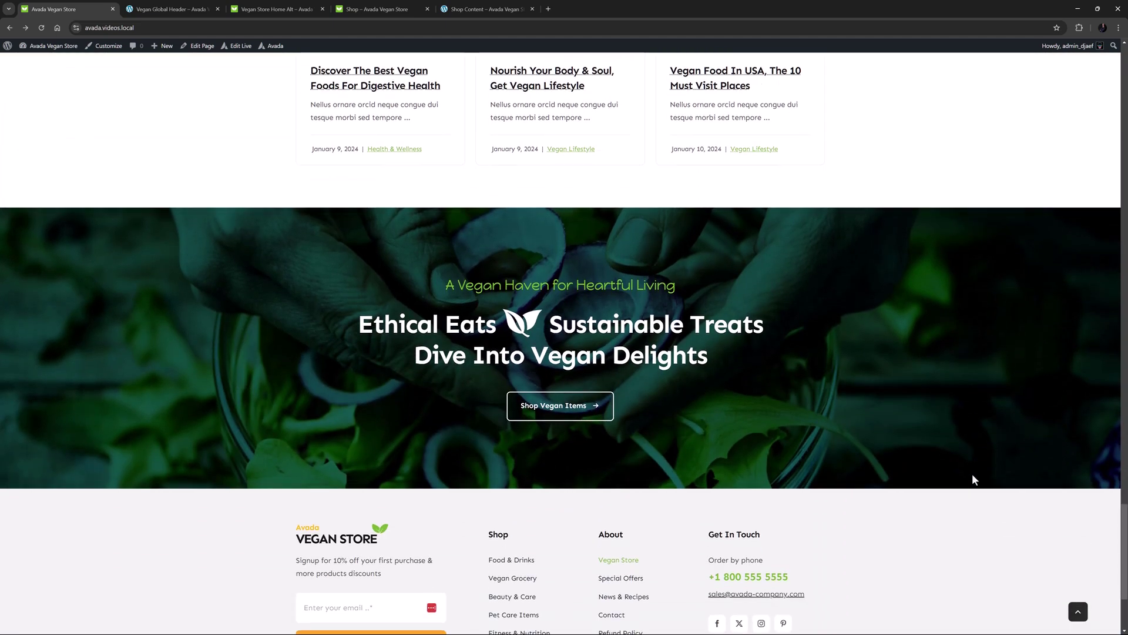
pyautogui.scroll(-3, 973, 477)
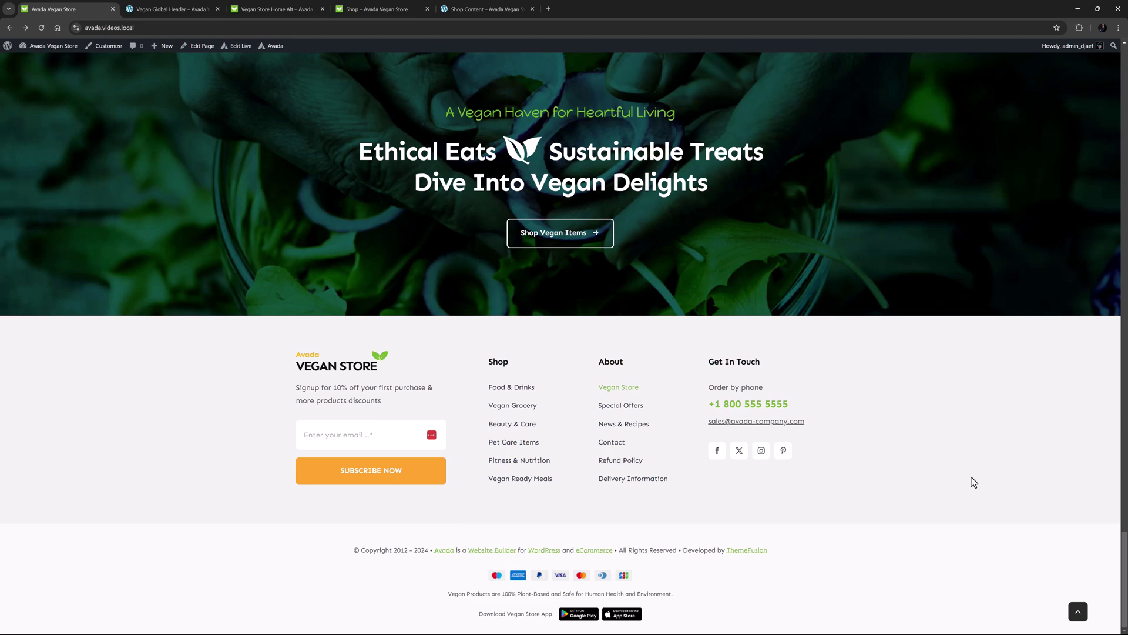
# Step: Scroll the shop page to its filter sidebar, then bring up the Shop Content layout in the builder
pyautogui.click(393, 8)
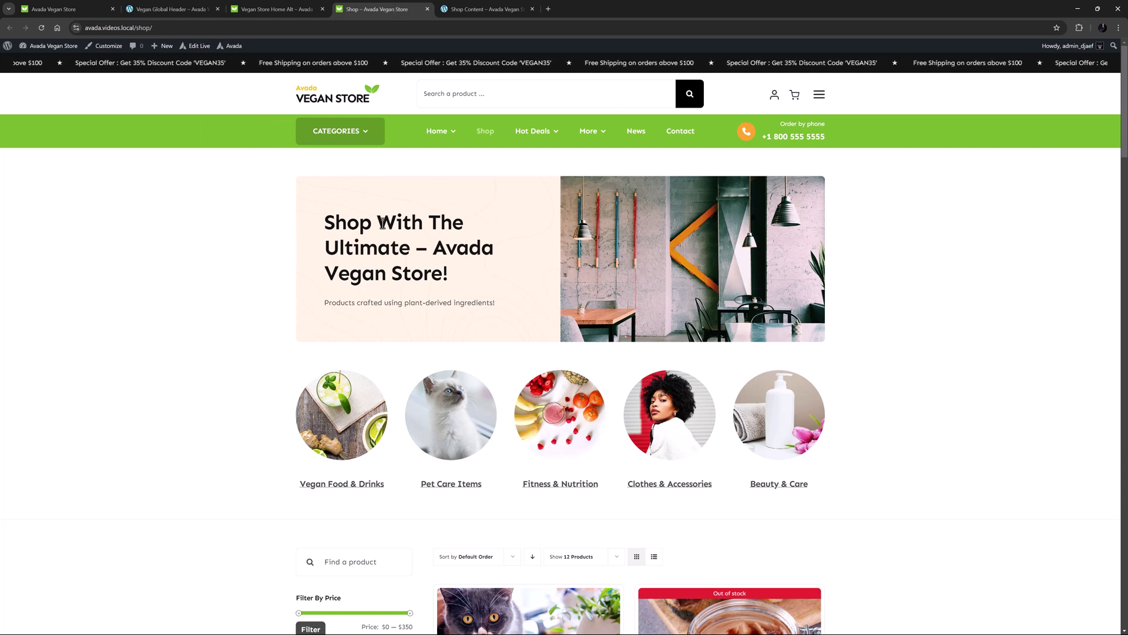
pyautogui.moveTo(325, 412)
pyautogui.moveTo(561, 416)
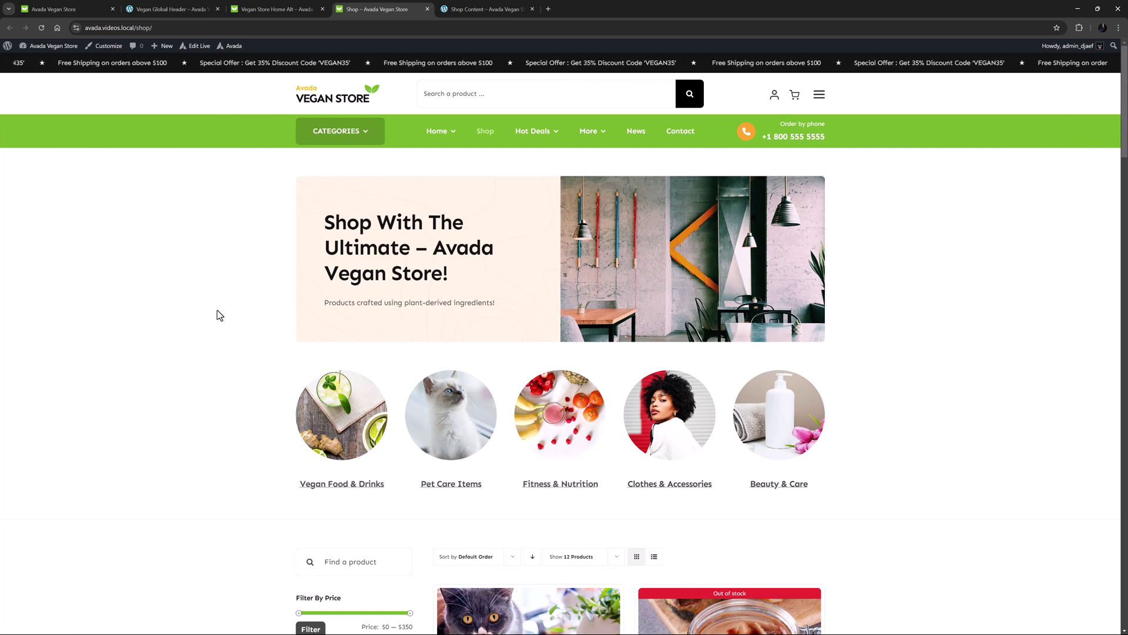
pyautogui.scroll(-5, 221, 300)
pyautogui.scroll(-2, 218, 300)
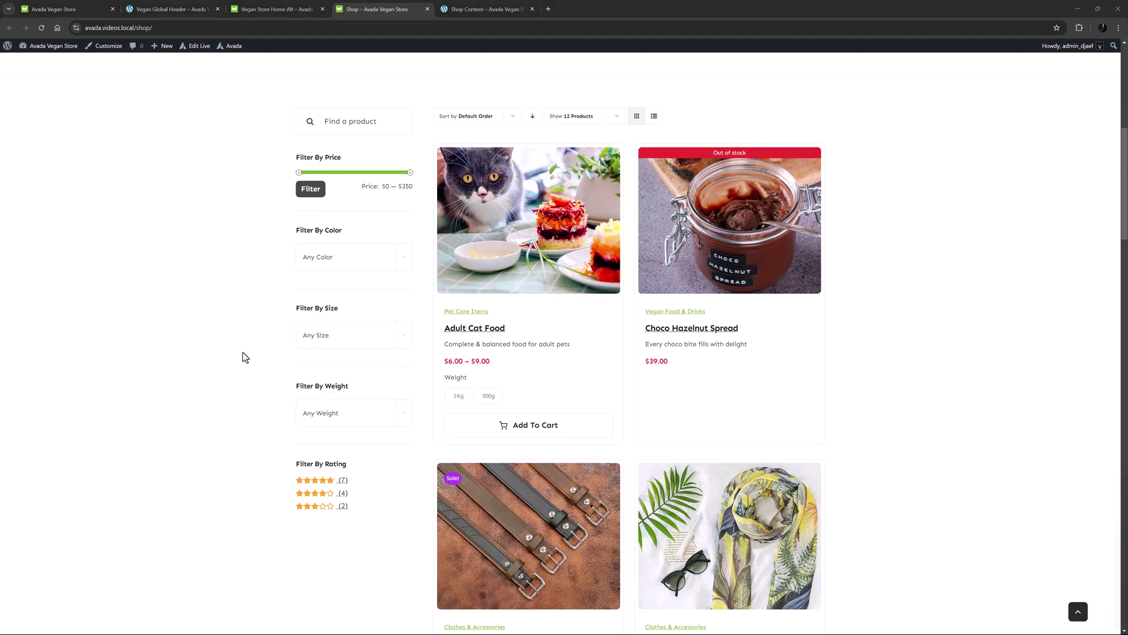
pyautogui.click(493, 7)
# Step: Return to the live shop page and scroll up to its 'Shop With The Ultimate' banner
pyautogui.scroll(-5, 307, 265)
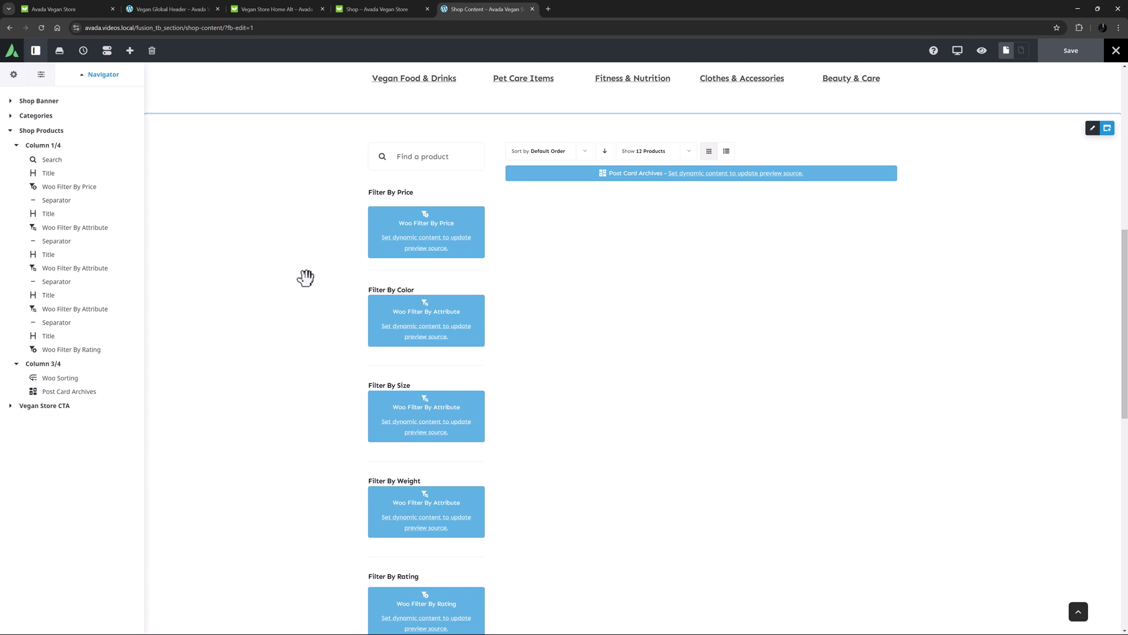
pyautogui.click(381, 8)
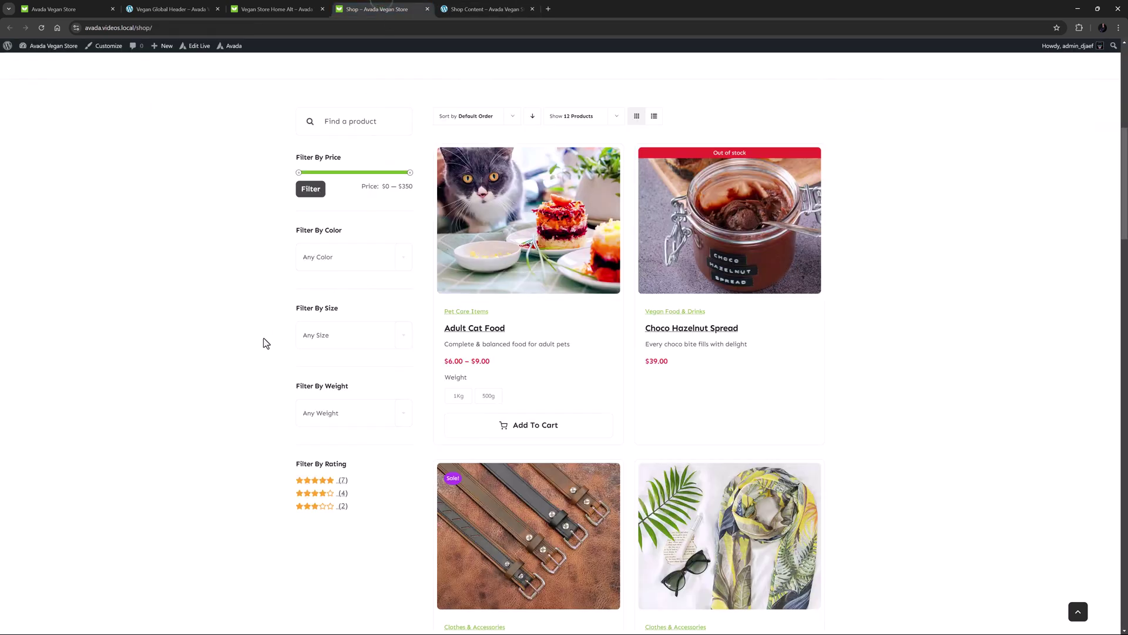
pyautogui.scroll(7, 251, 351)
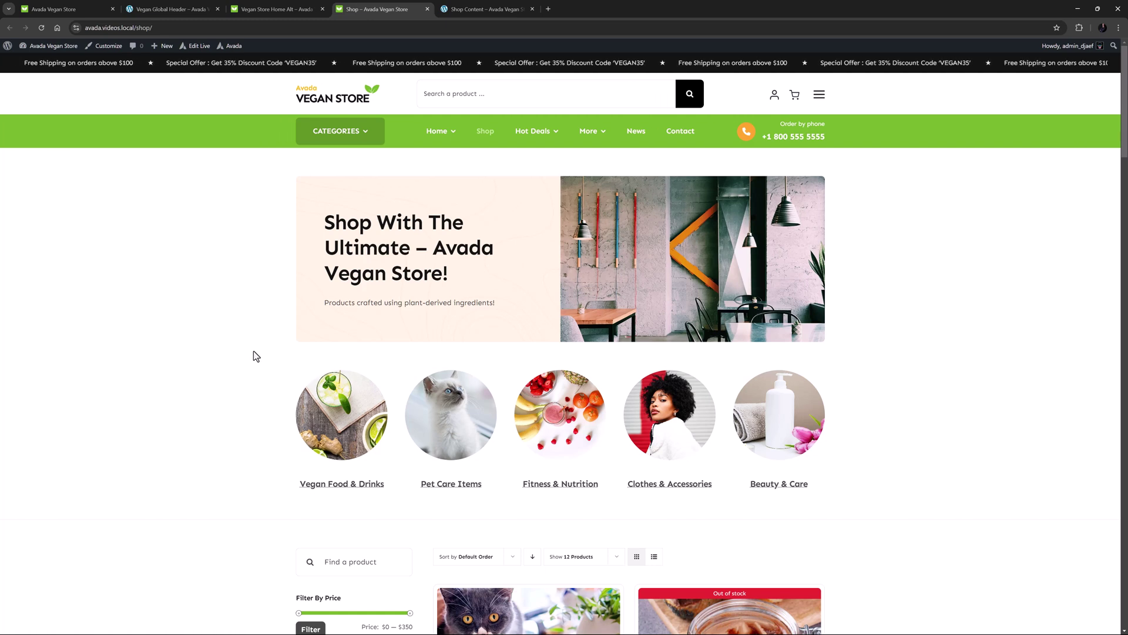
# Step: Go to the About Store page through the header's off-canvas side menu
pyautogui.moveTo(588, 130)
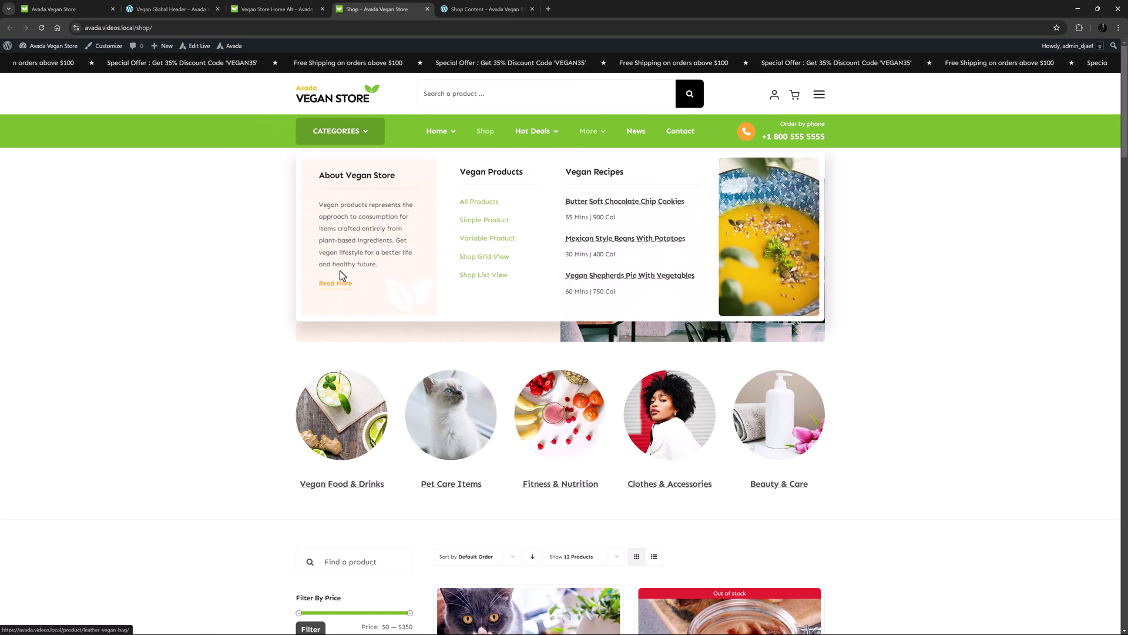
pyautogui.click(774, 95)
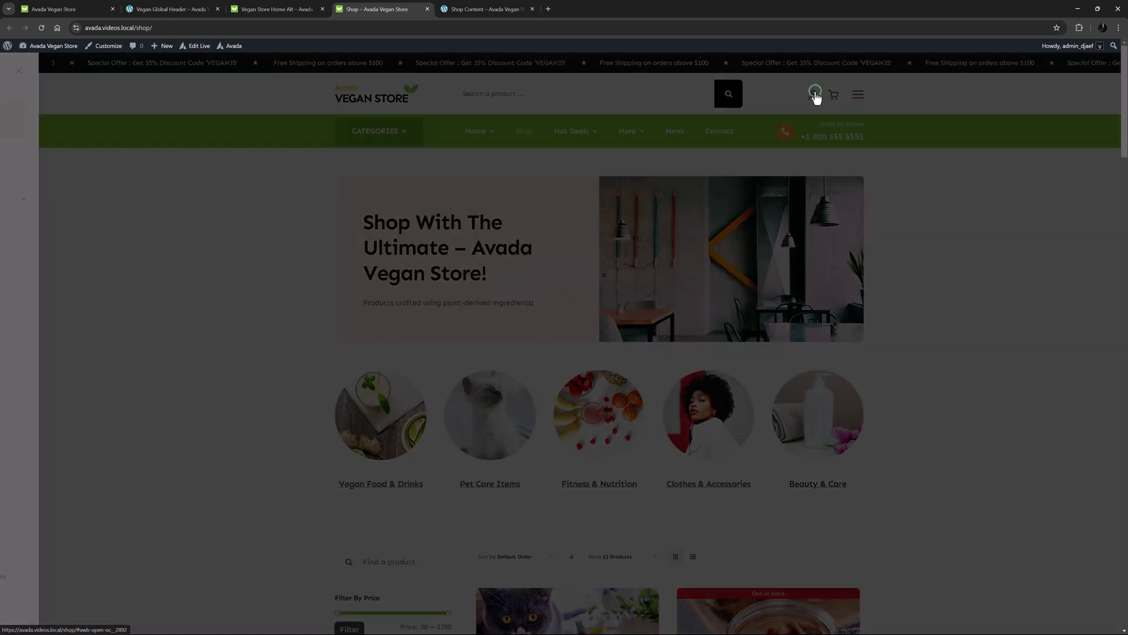
pyautogui.click(36, 237)
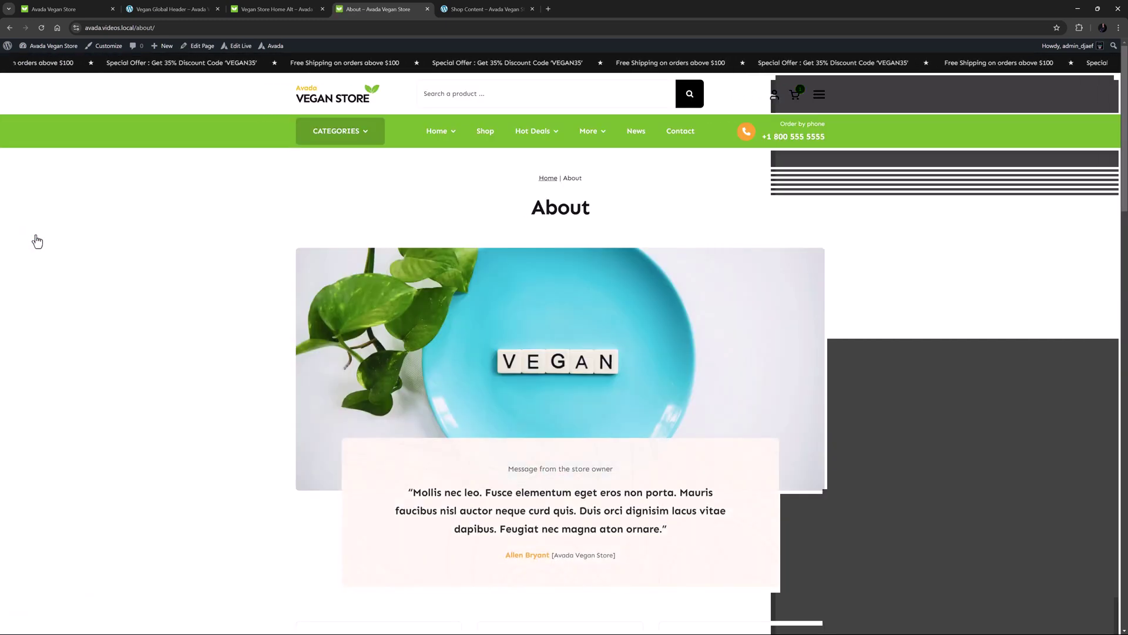
# Step: Scroll down to the feature cards and the 3M+, 15, 4.7k+ stats band
pyautogui.scroll(-9, 37, 241)
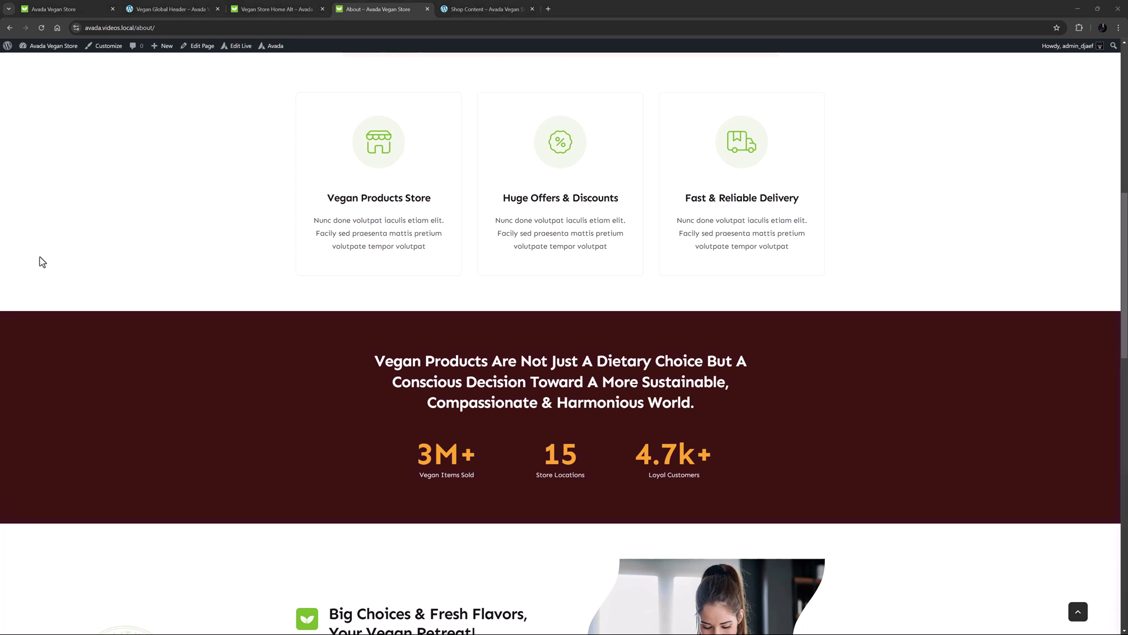
# Step: Edit the About page live and show the stats band's Slider background with its six images
pyautogui.click(236, 50)
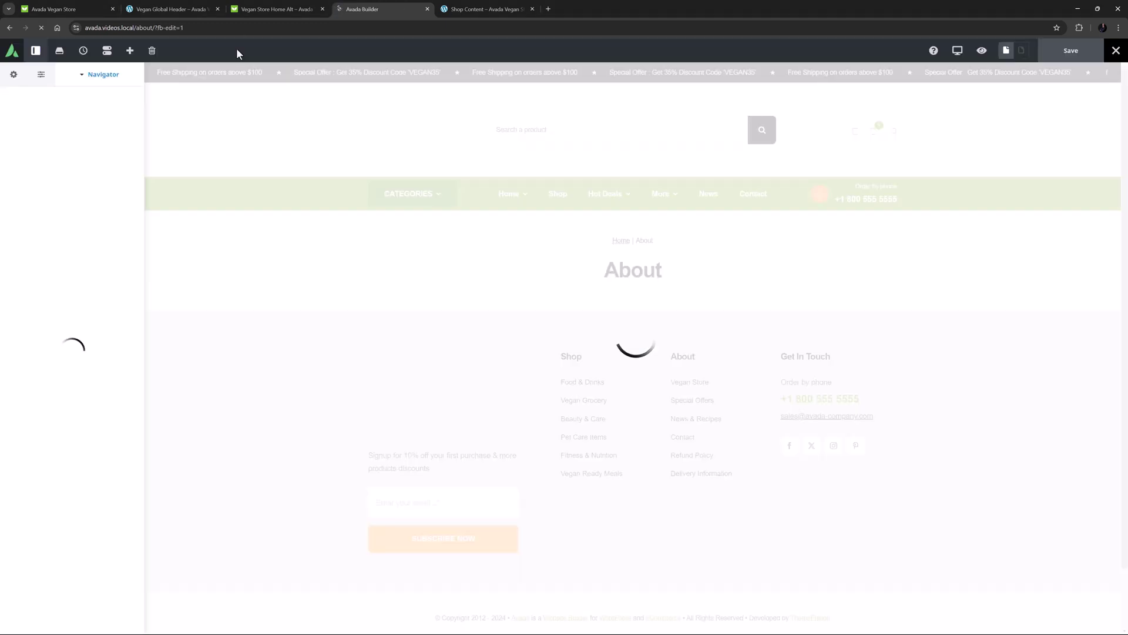
pyautogui.scroll(-10, 1080, 177)
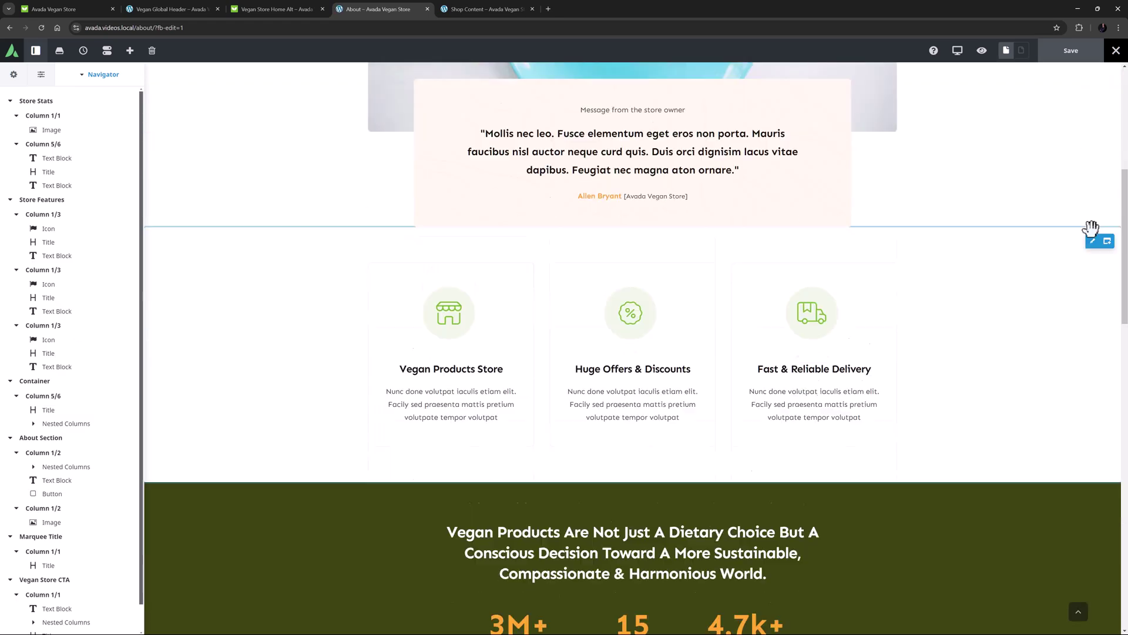
pyautogui.click(1092, 164)
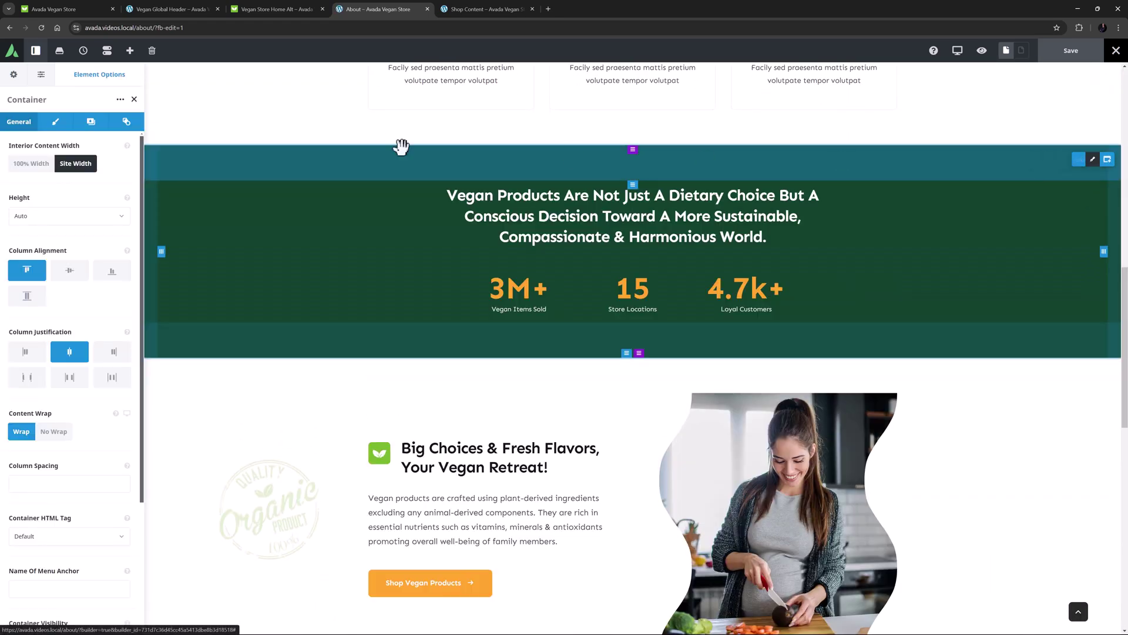
pyautogui.click(90, 121)
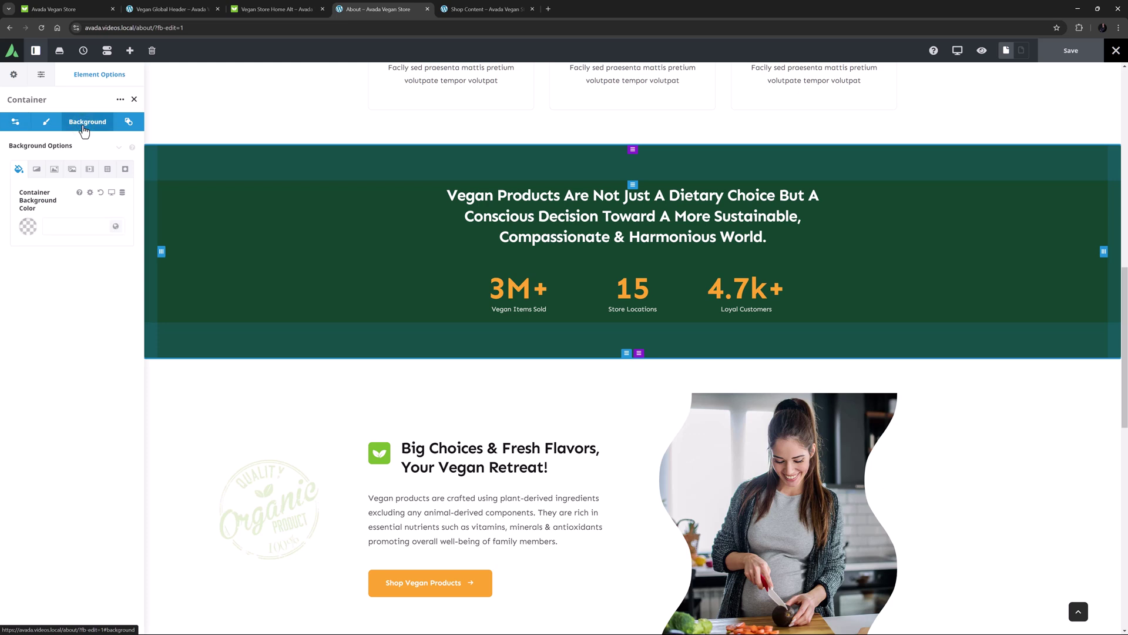
pyautogui.click(71, 169)
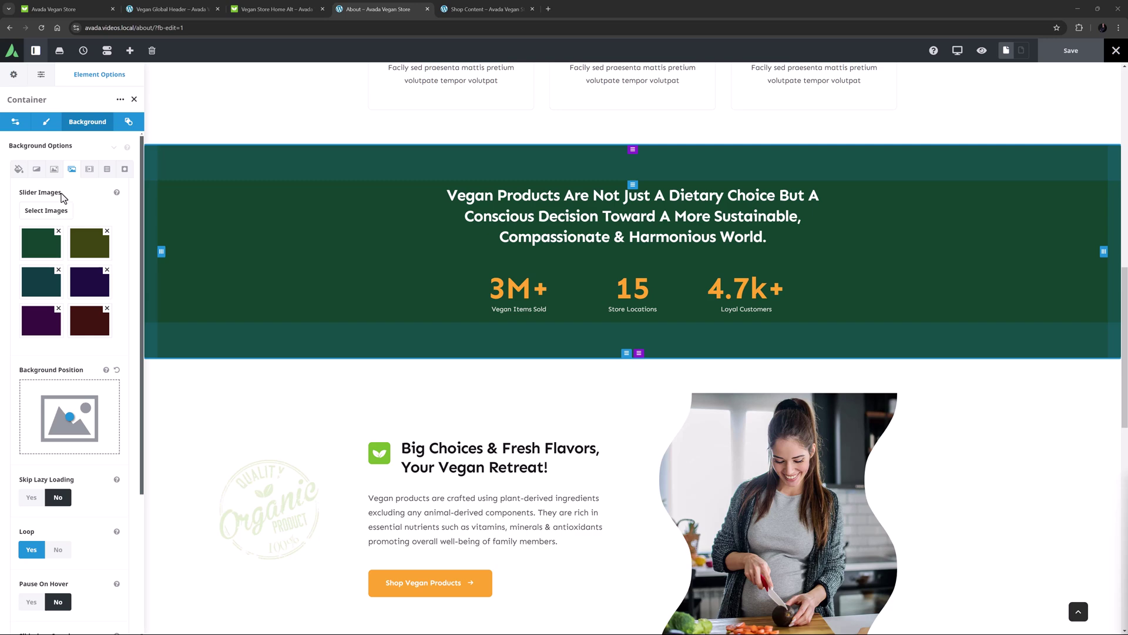
pyautogui.scroll(-3, 335, 292)
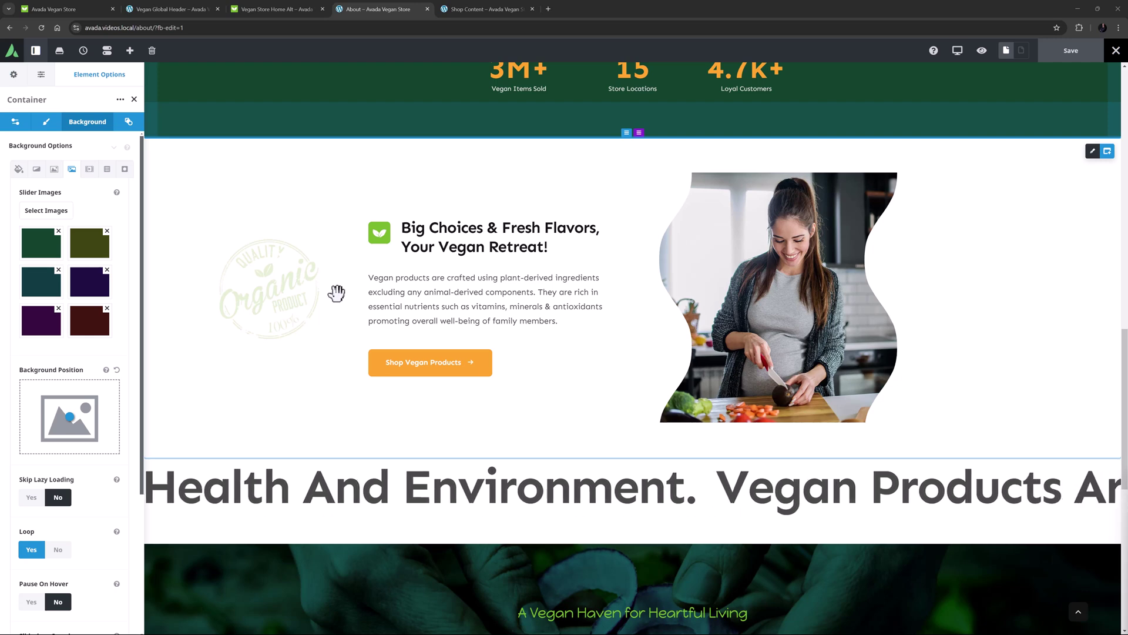
# Step: Preview the About page at tablet and mobile widths, then return to the Avada Vegan Store homepage
pyautogui.moveTo(958, 50)
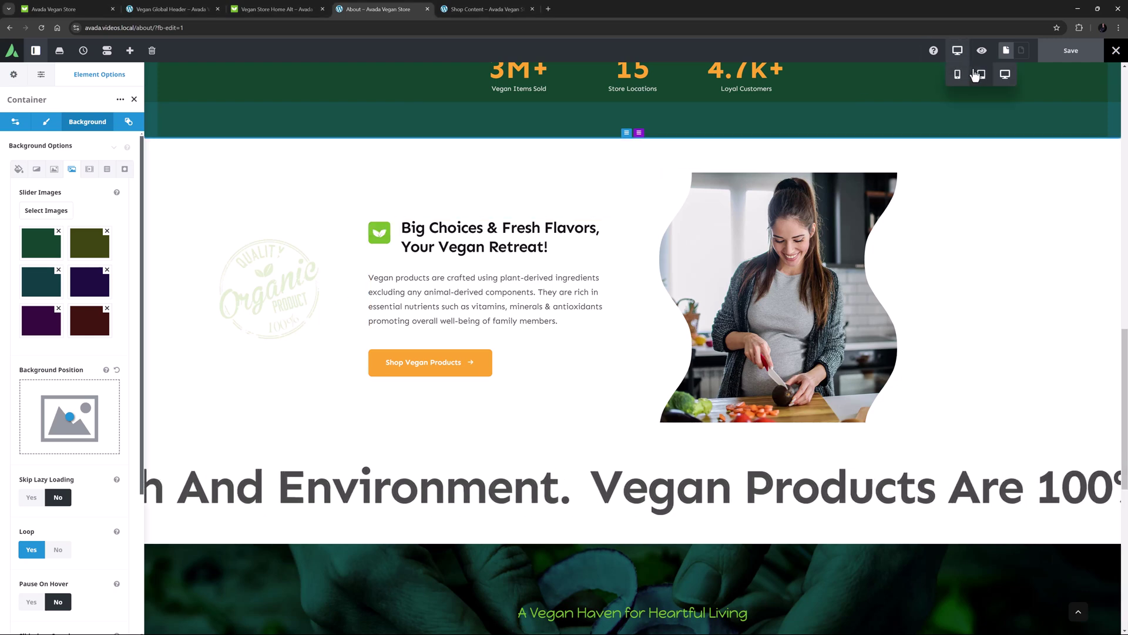
pyautogui.click(982, 74)
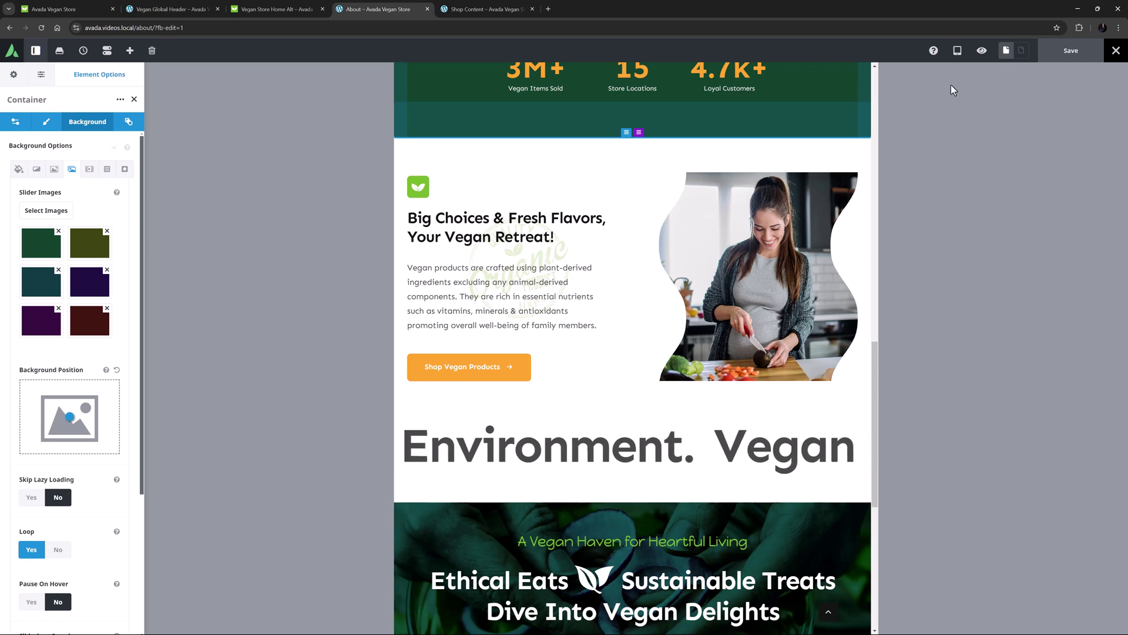
pyautogui.moveTo(958, 53)
pyautogui.click(1006, 74)
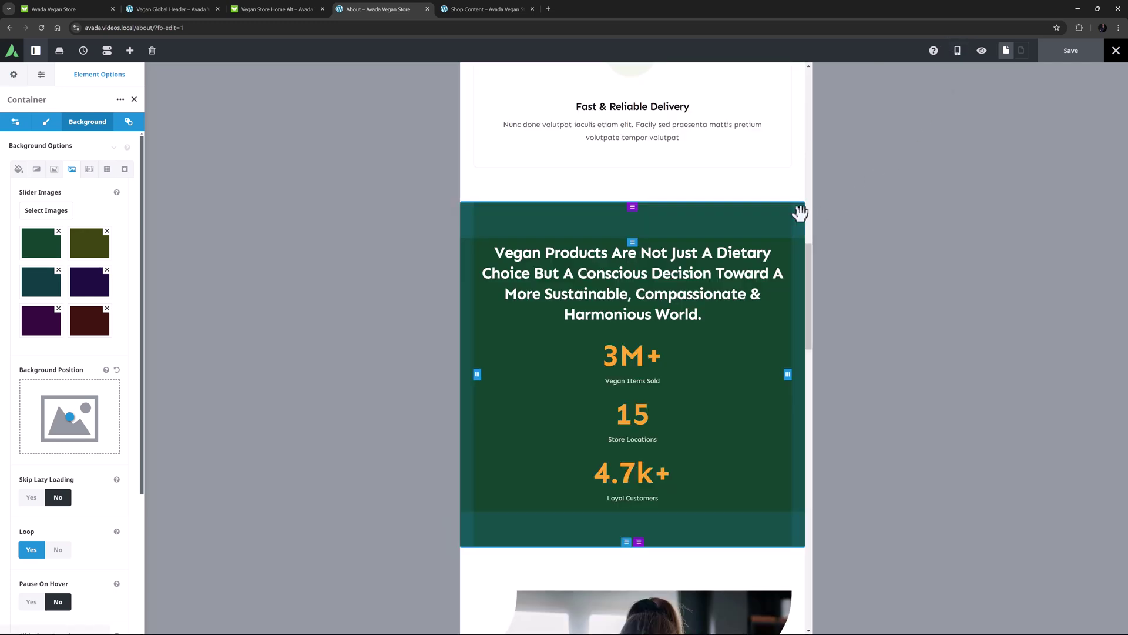
pyautogui.scroll(-1, 749, 237)
pyautogui.scroll(-6, 729, 239)
pyautogui.scroll(-4, 729, 239)
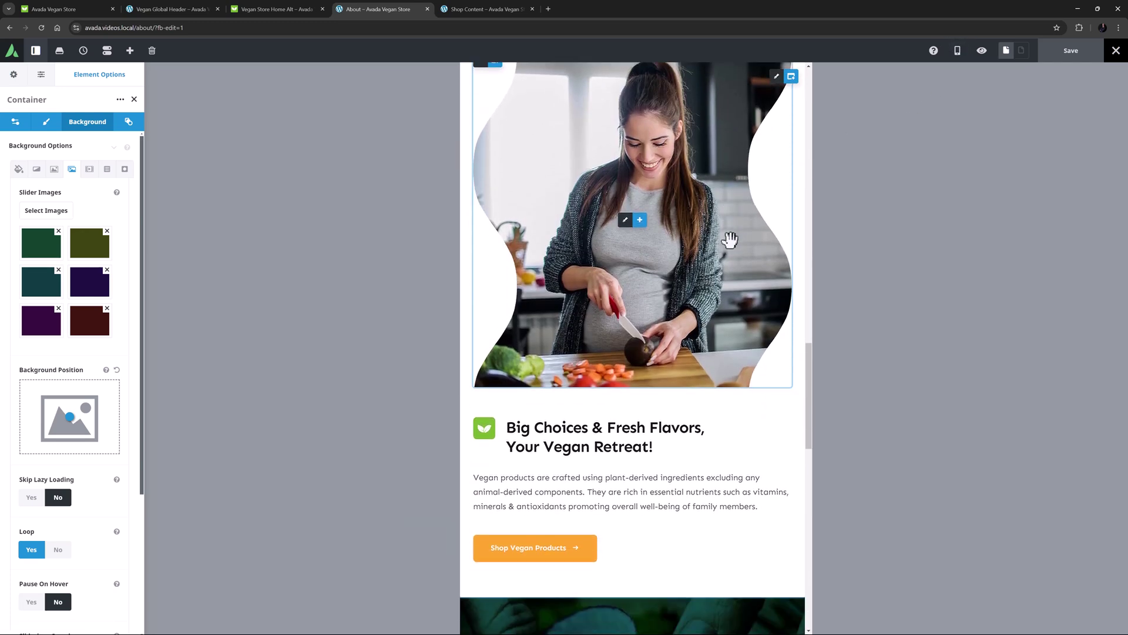
pyautogui.scroll(4, 729, 239)
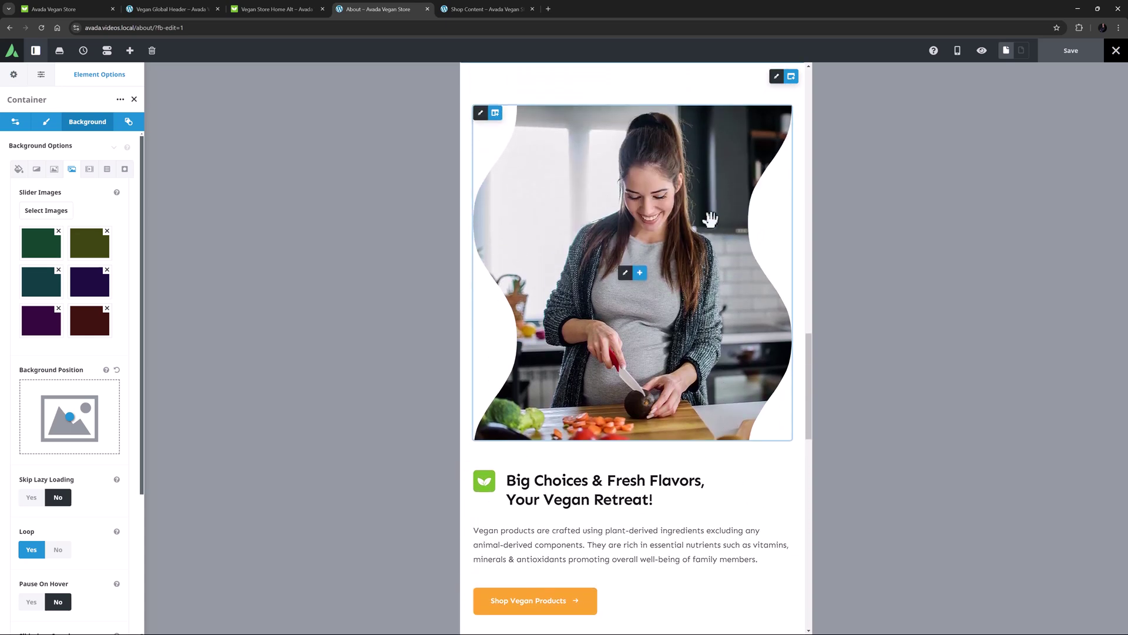
pyautogui.click(62, 7)
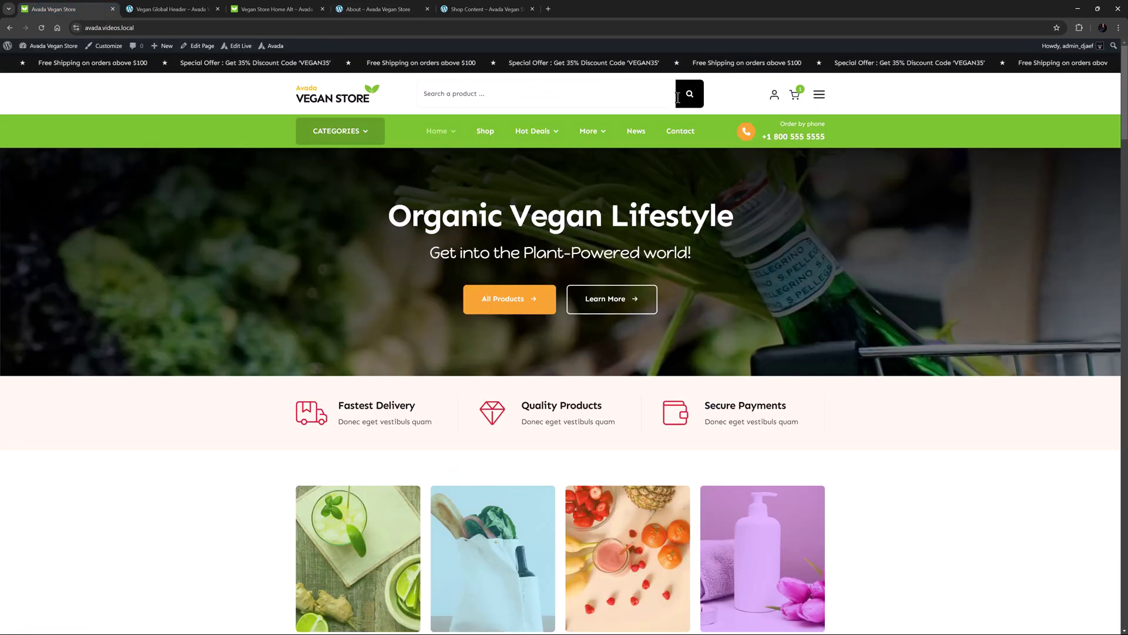
# Step: Remove the Fresh Organic Cake from the shopping cart
pyautogui.click(796, 96)
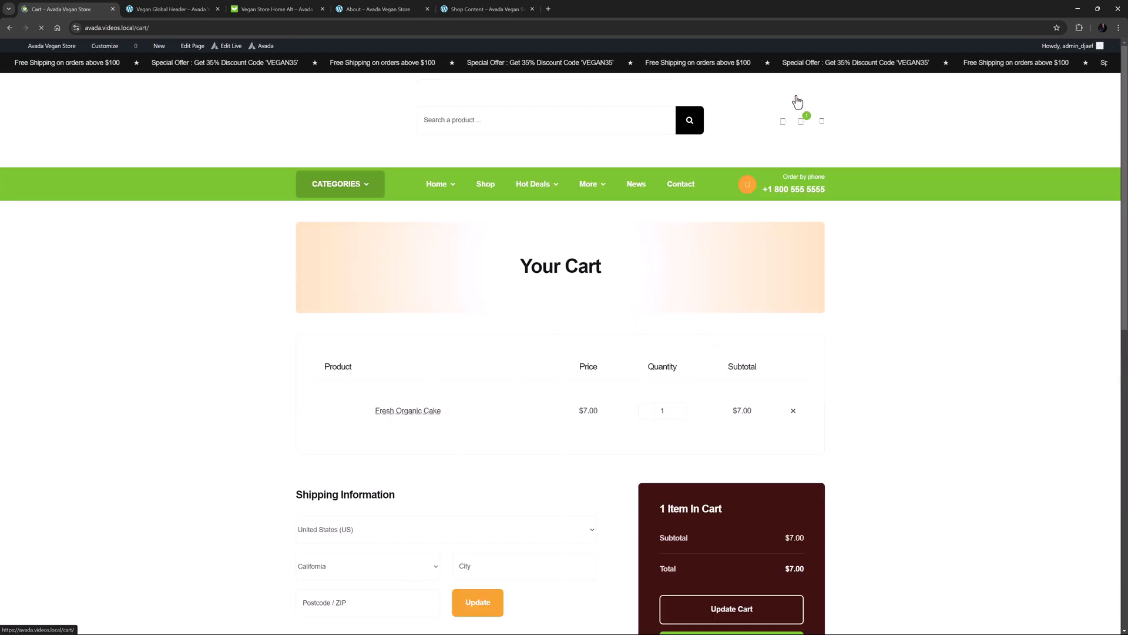
pyautogui.click(791, 359)
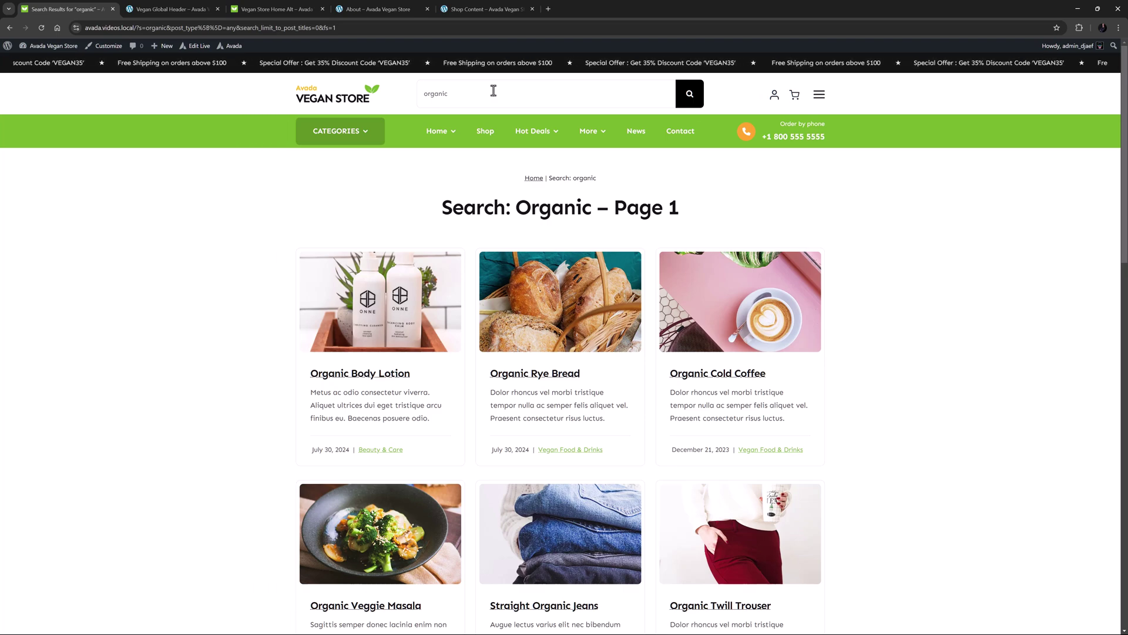
# Step: Replace 'organic' with 'vegan' in the header search and run the search
pyautogui.scroll(-10, 464, 387)
pyautogui.scroll(5, 466, 376)
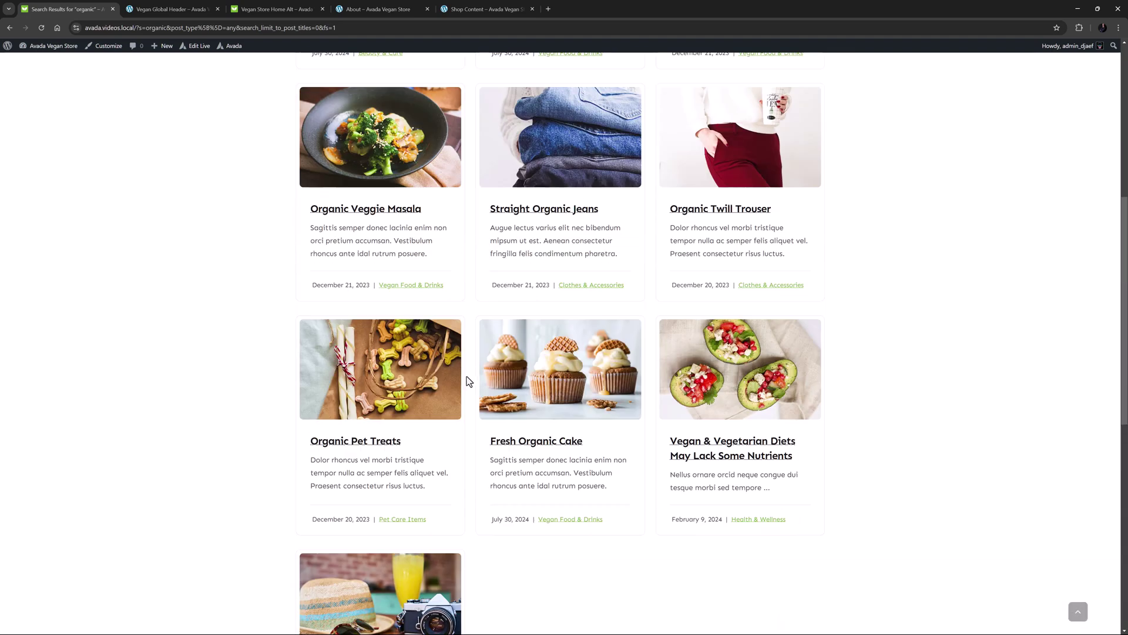
pyautogui.scroll(5, 467, 376)
pyautogui.doubleClick(435, 94)
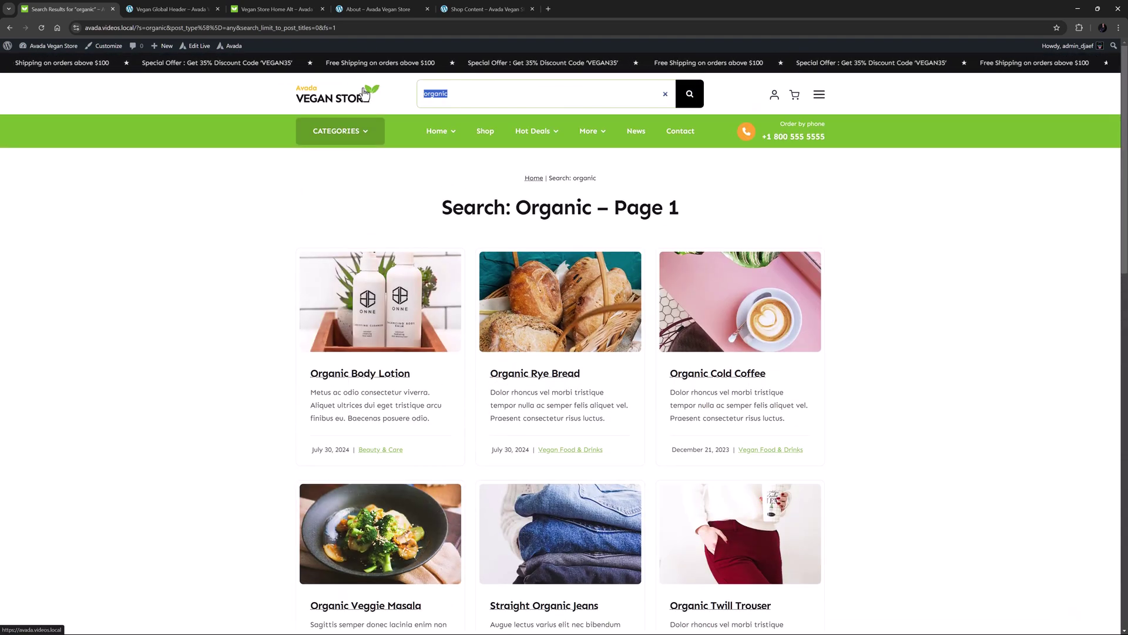
pyautogui.write('vegan')
pyautogui.press('Return')
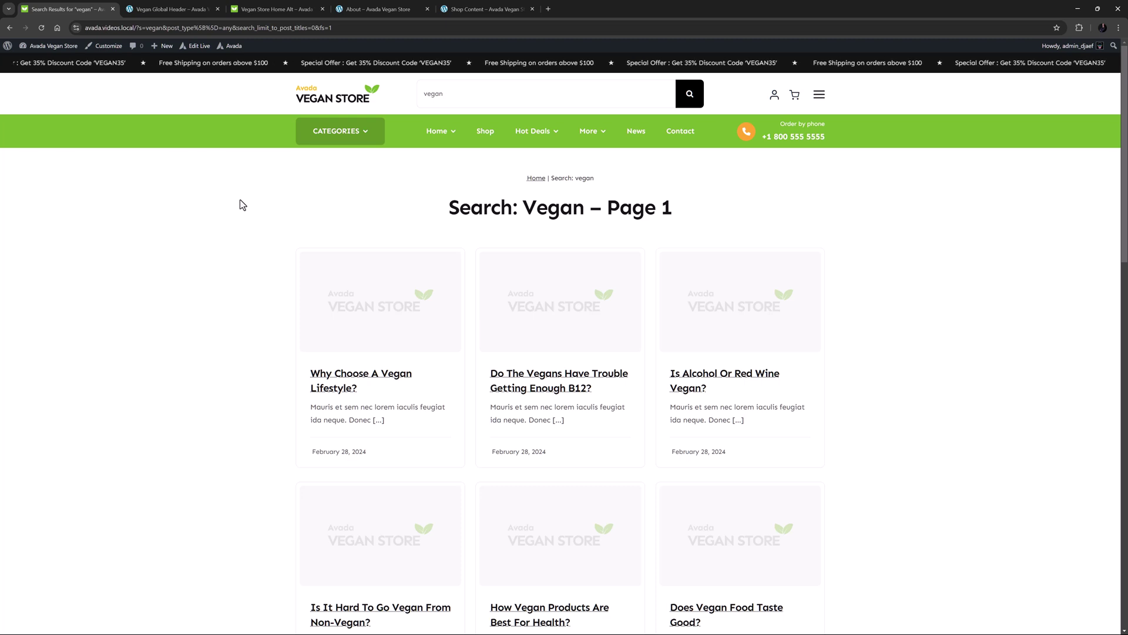
# Step: Return to the Vegan Store homepage via the header logo
pyautogui.click(312, 101)
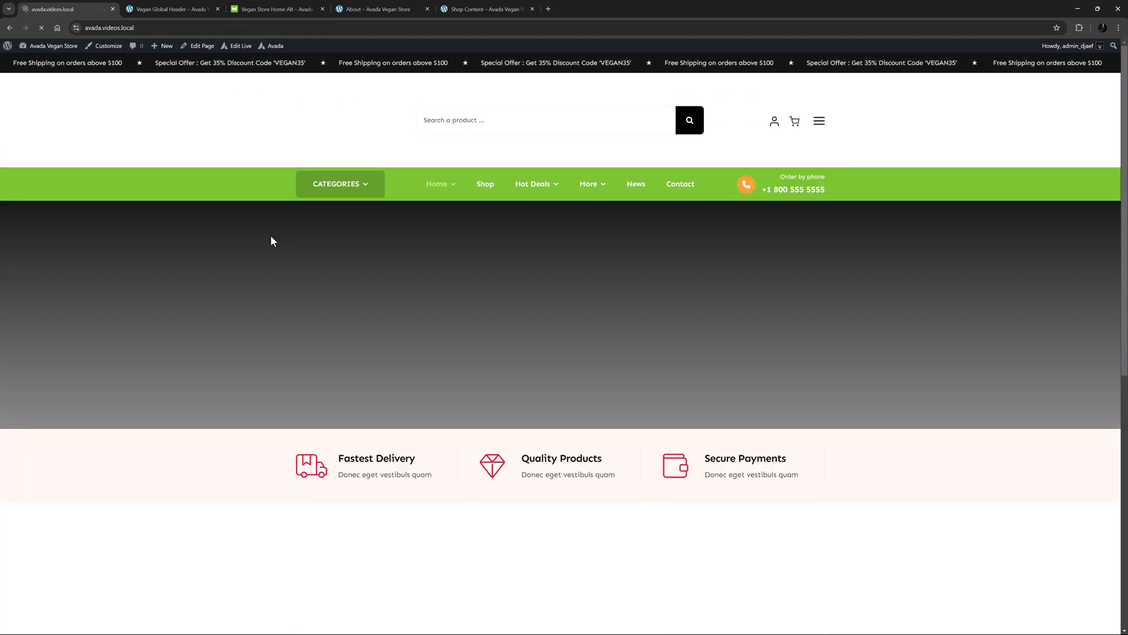